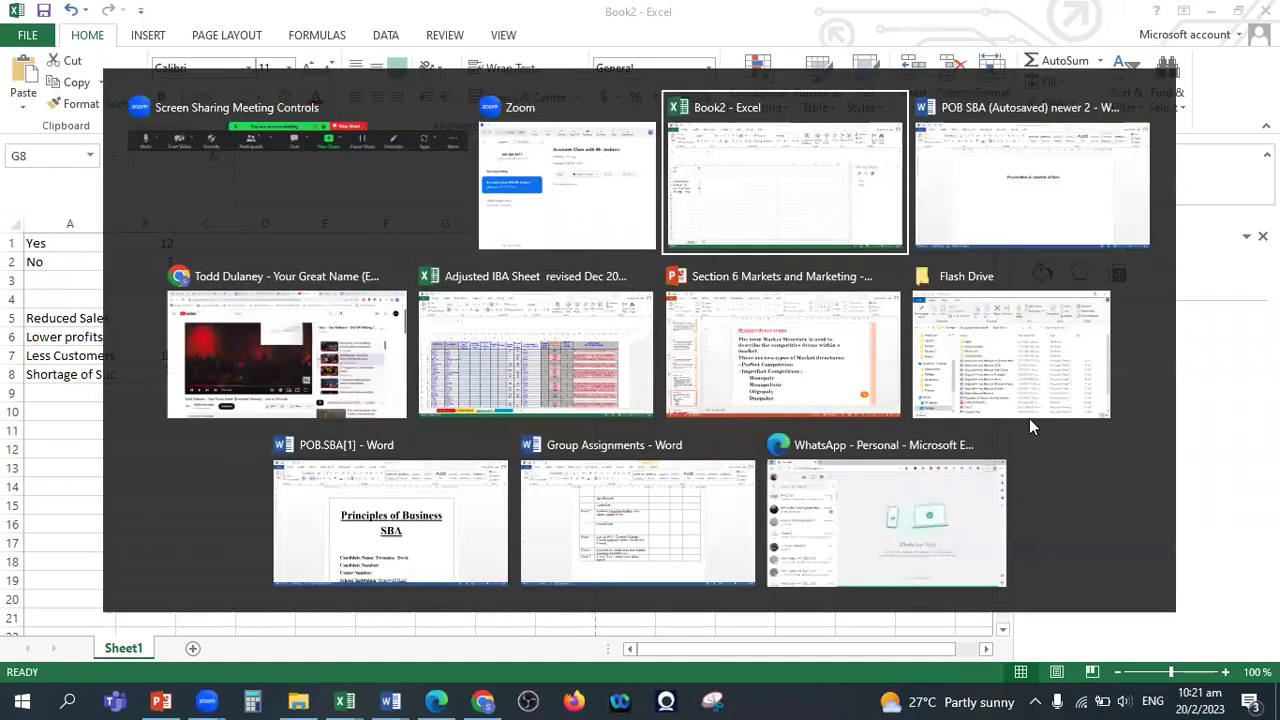
key("alt+Tab")
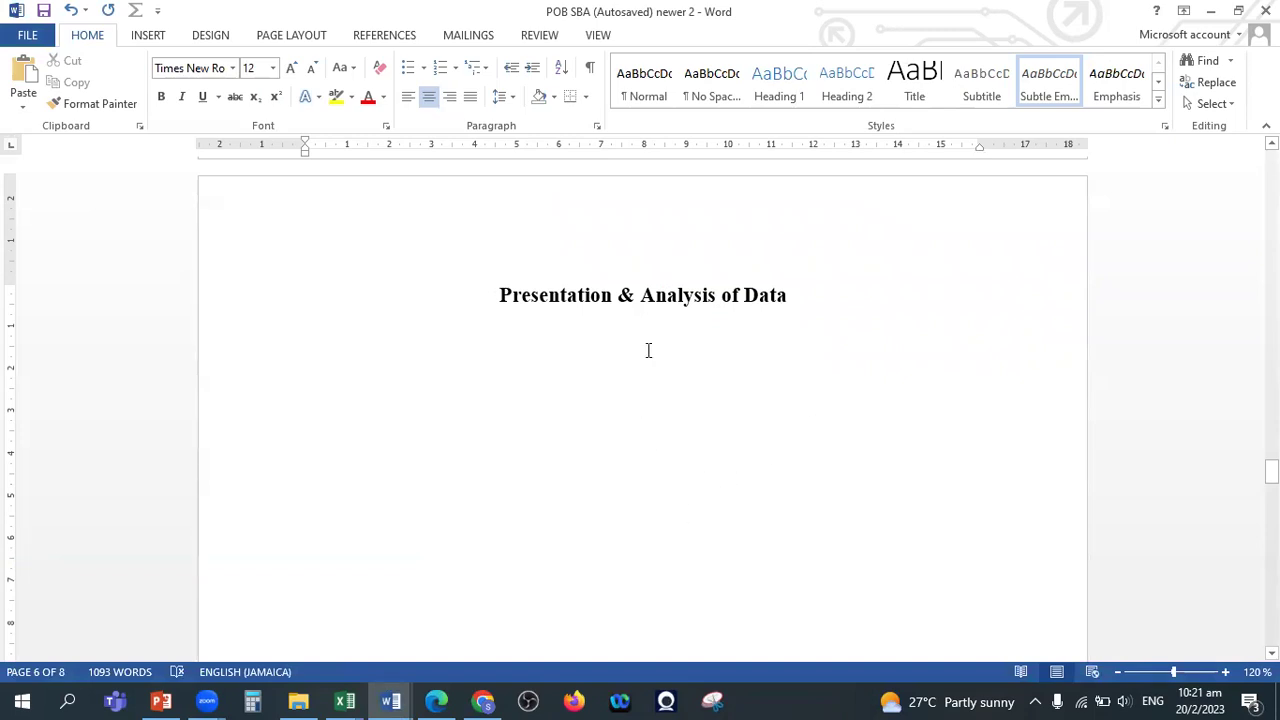
Back in the POB SBA document, left-align the line under Presentation & Analysis of Data.
key("ctrl+l")
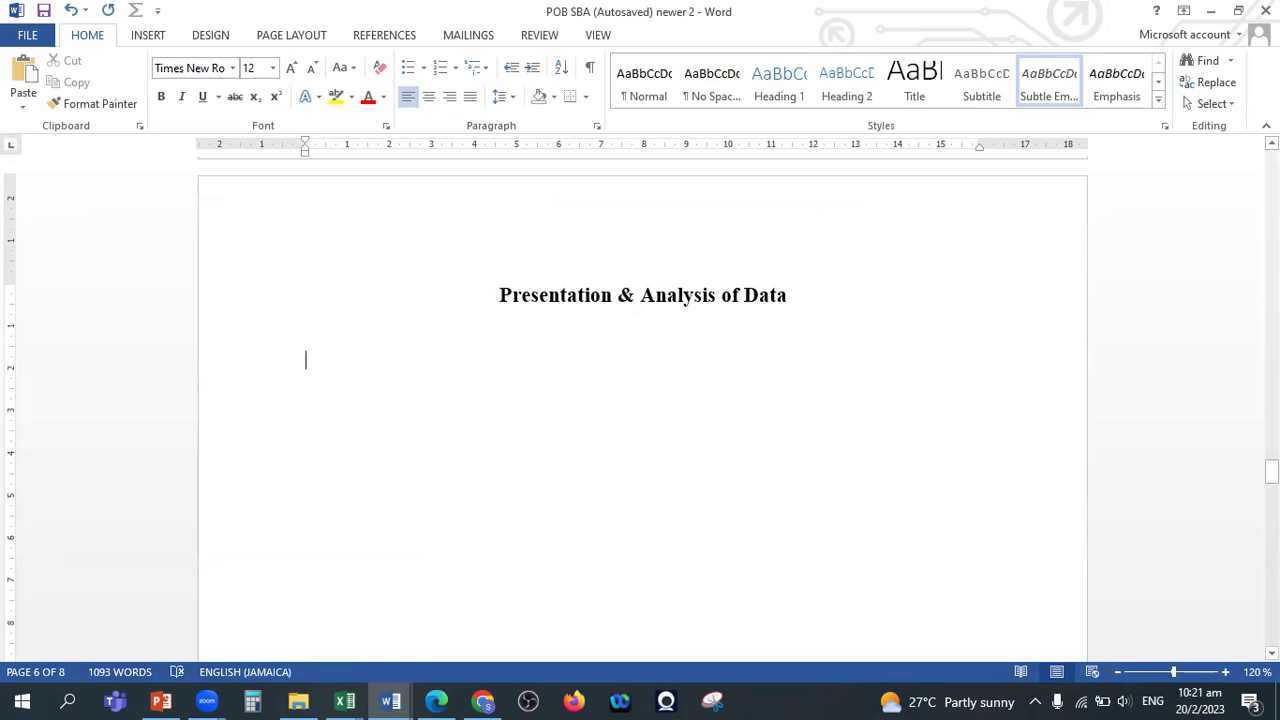
left_click_drag(1271, 471, 1271, 525)
Push the QUESTIONNAIRE heading down to the top of page 7.
left_click(562, 309)
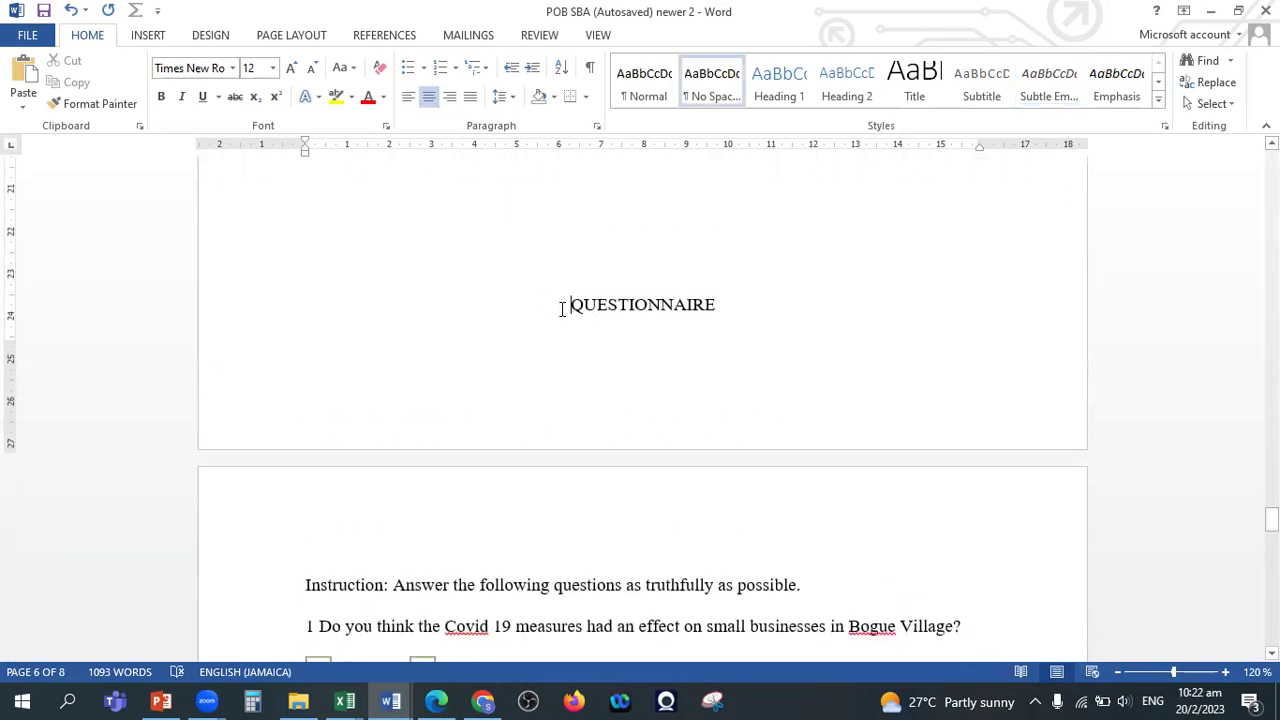
key("Return")
key("Return")
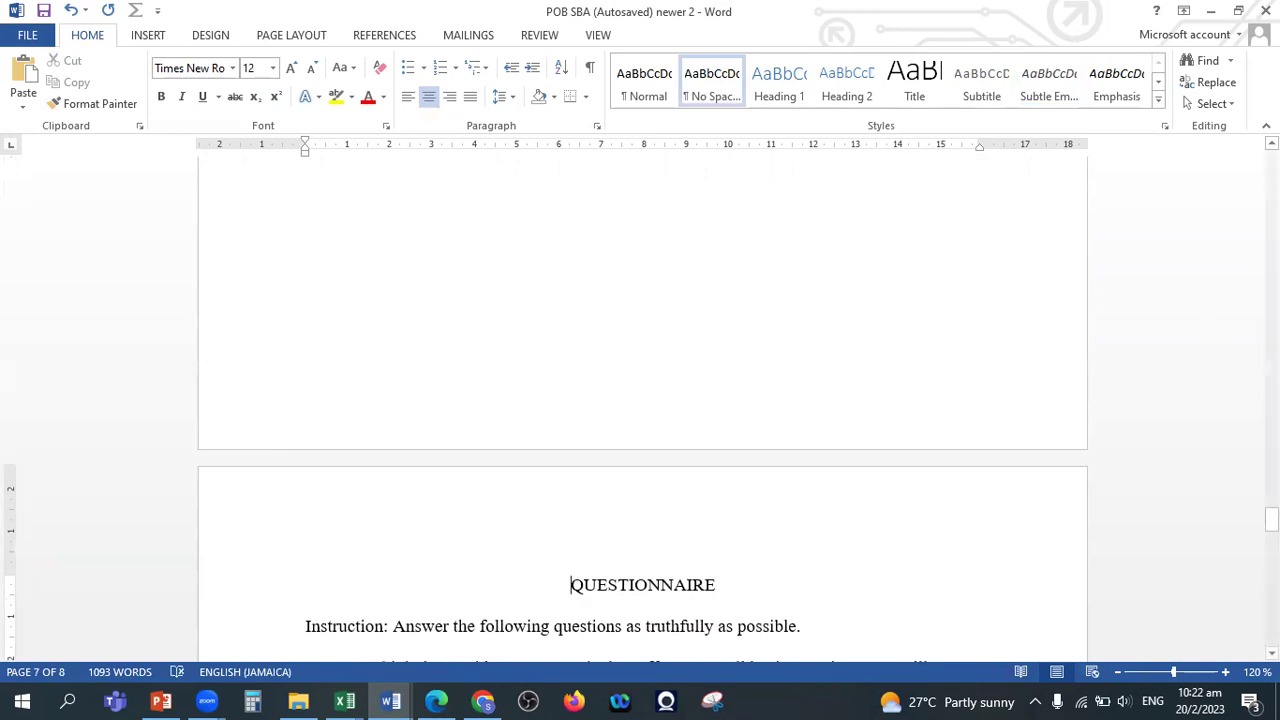
left_click_drag(1271, 519, 1271, 535)
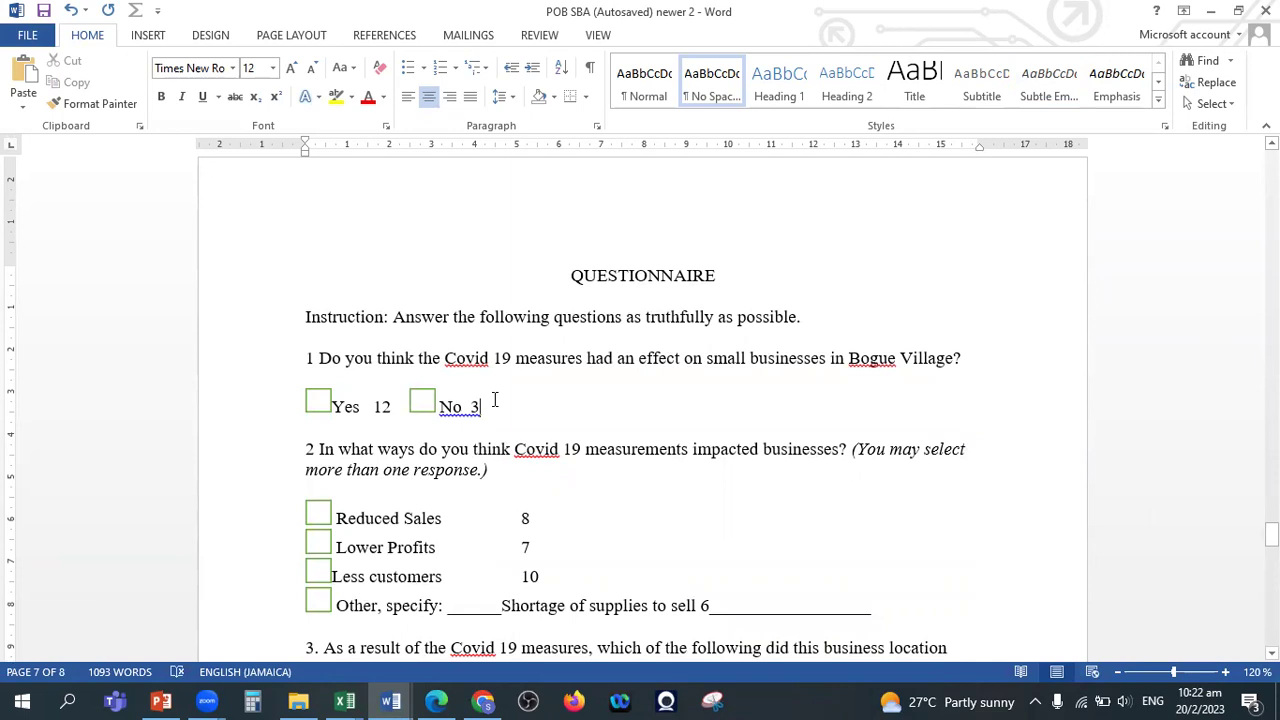
Check the Yes 12 and No 3 counts, then select question 1's full wording.
double_click(383, 406)
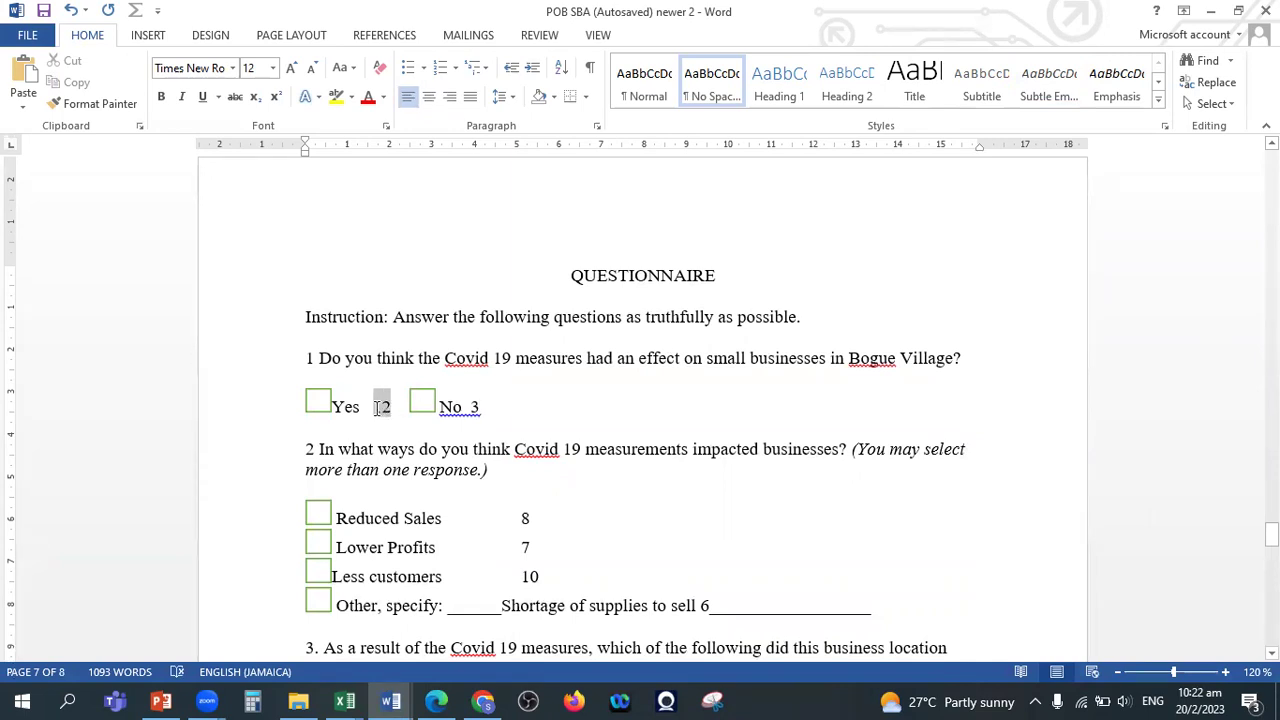
left_click(480, 414)
double_click(476, 409)
left_click(526, 429)
left_click_drag(965, 358, 329, 357)
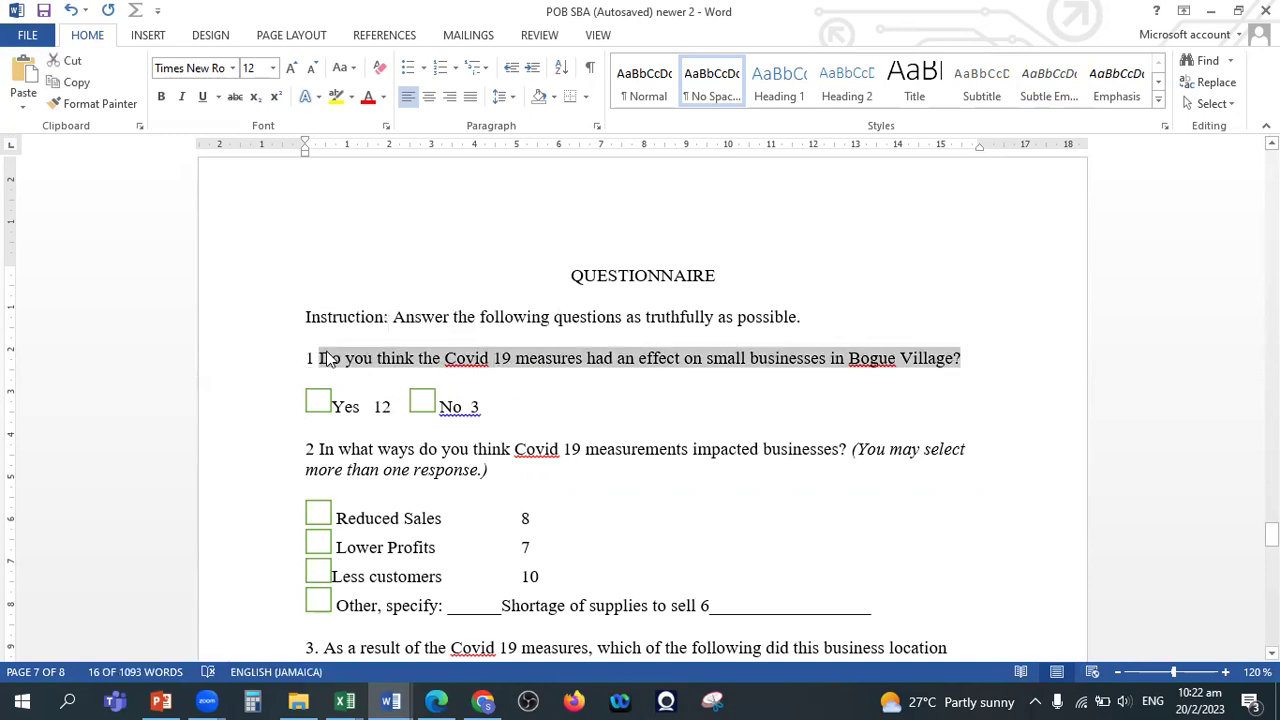
key("alt+Tab")
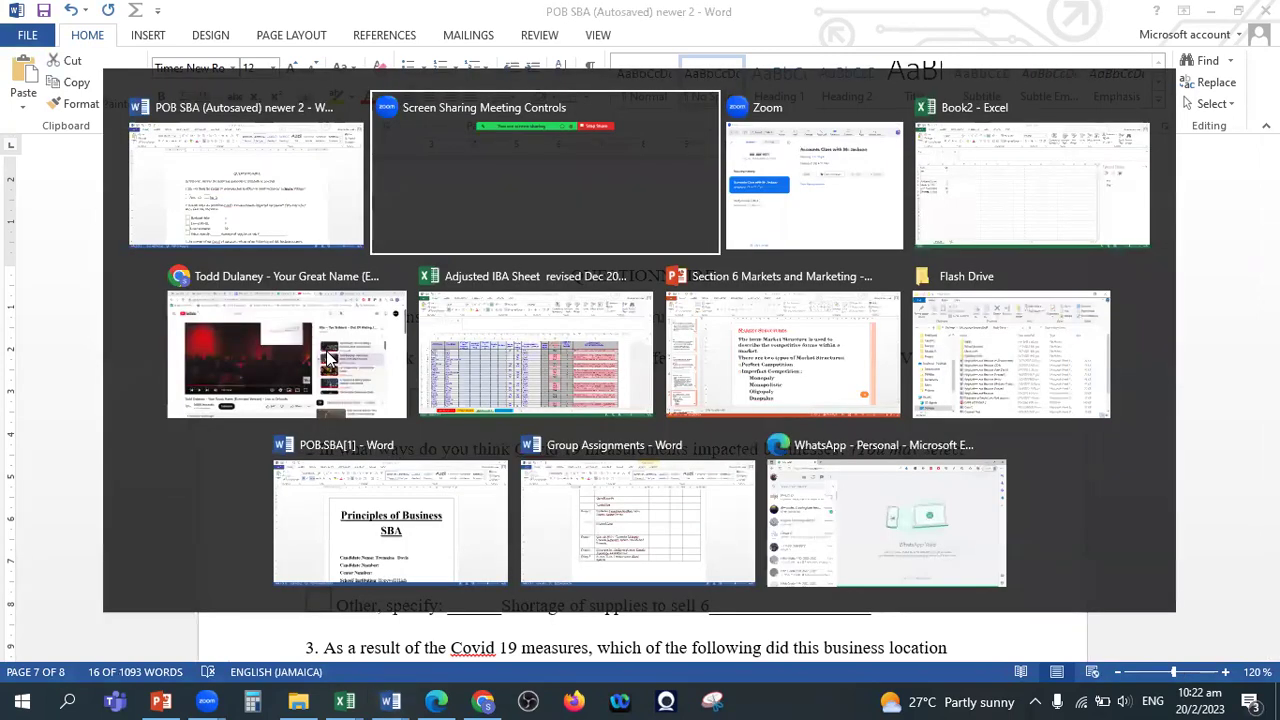
In Book2, select the Yes/No labels and counts in A1:B2.
key("Tab")
key("Tab")
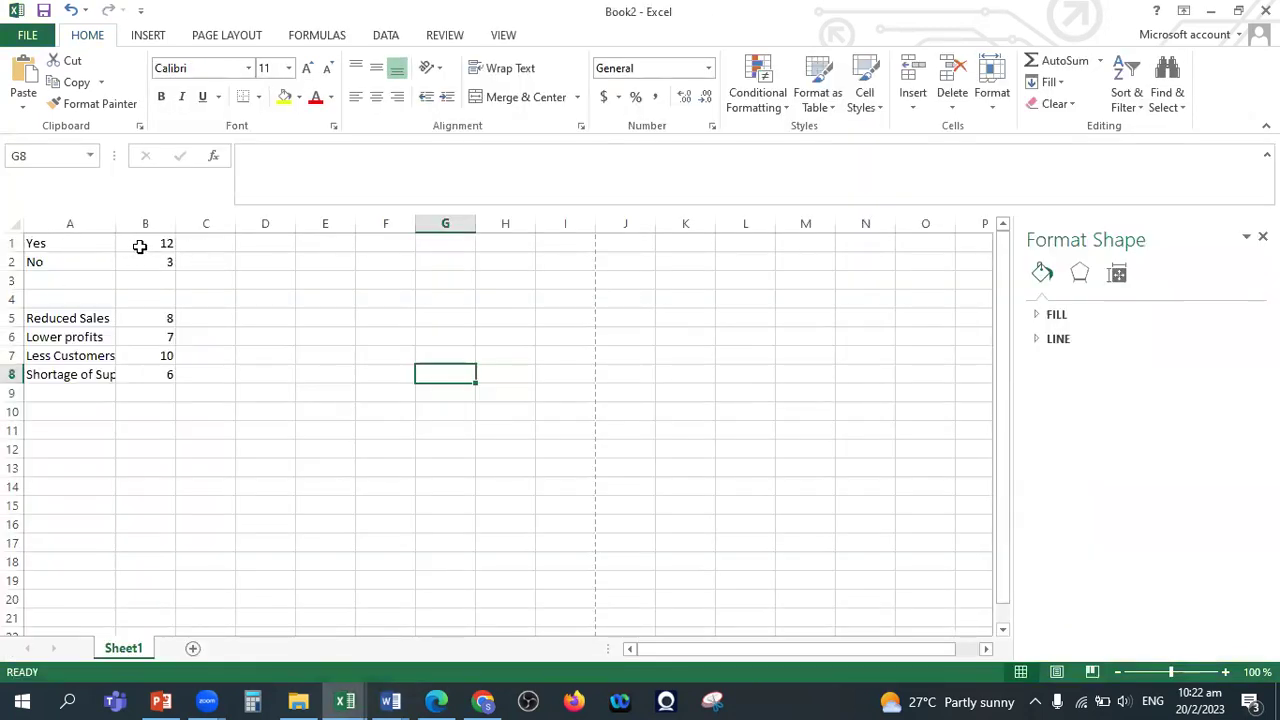
left_click(71, 246)
key("alt+Tab")
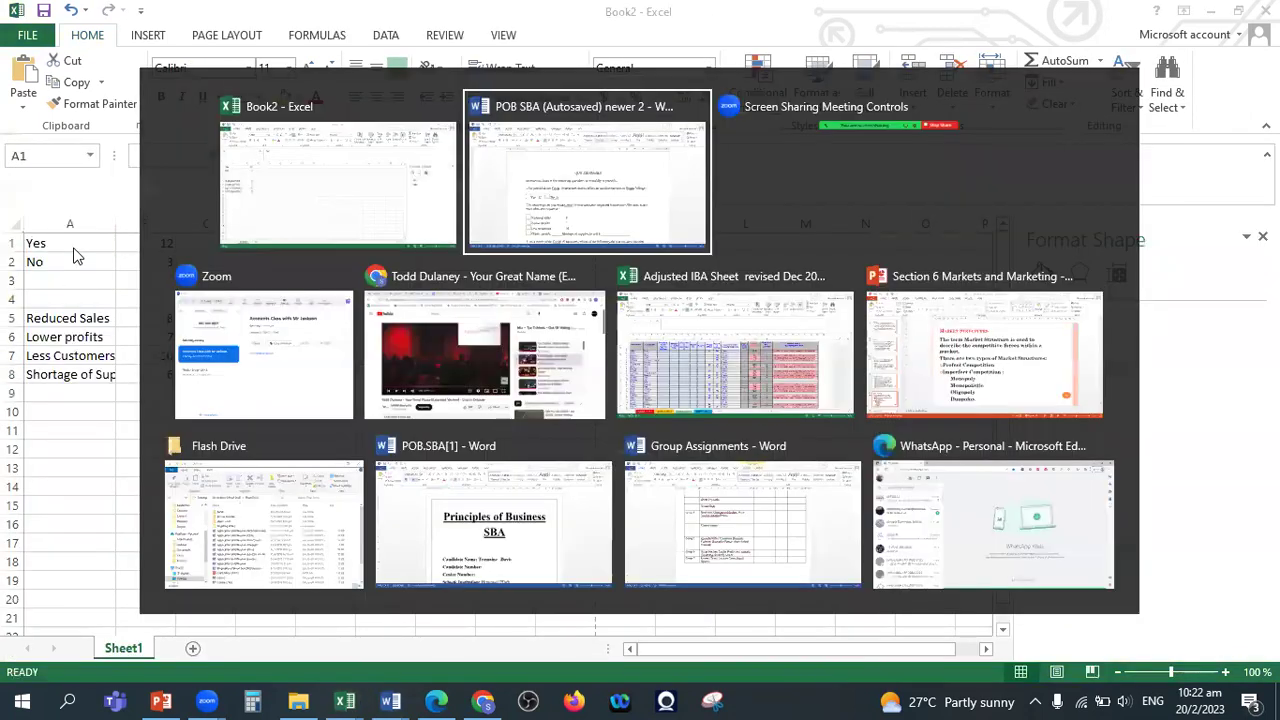
left_click(532, 431)
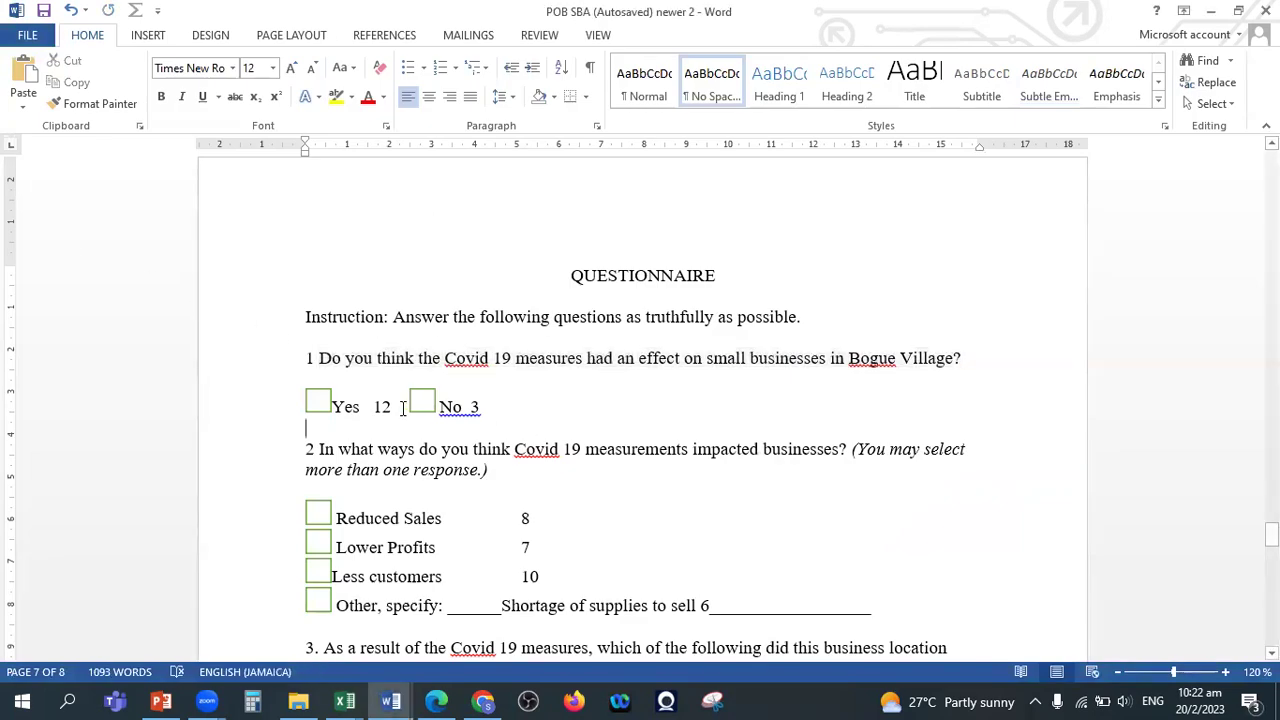
key("alt+Tab")
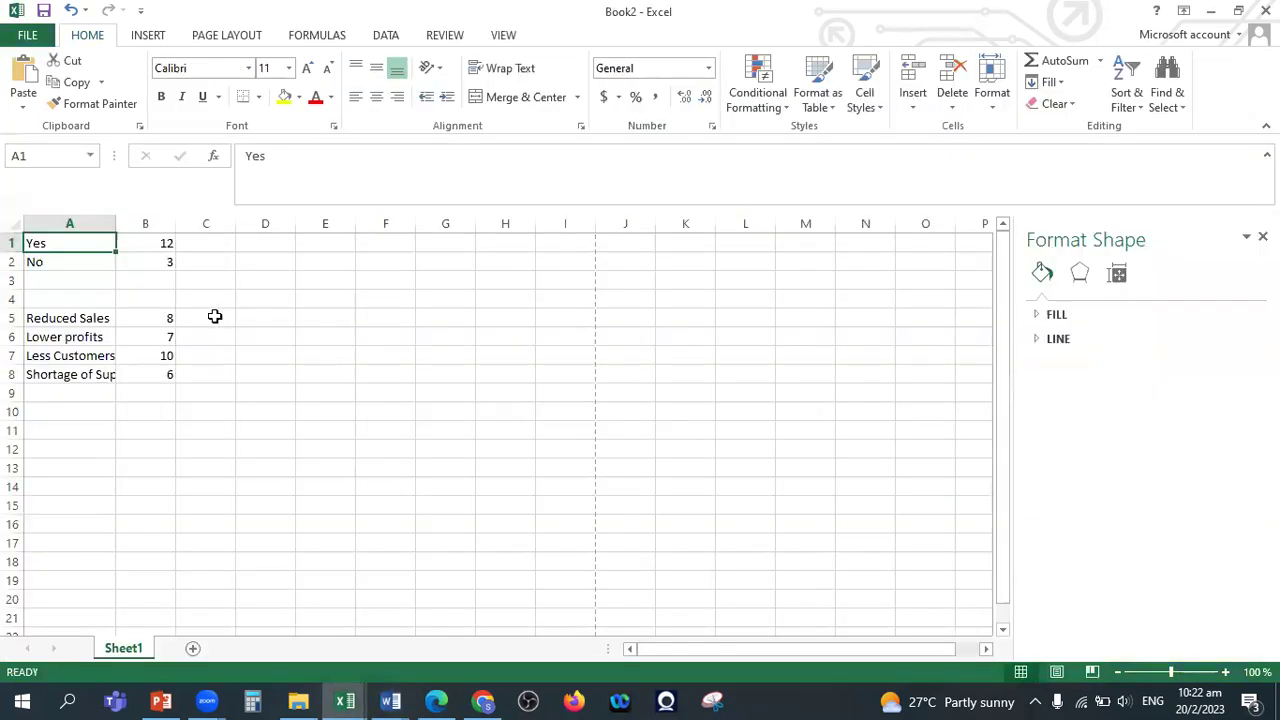
left_click_drag(89, 248, 140, 257)
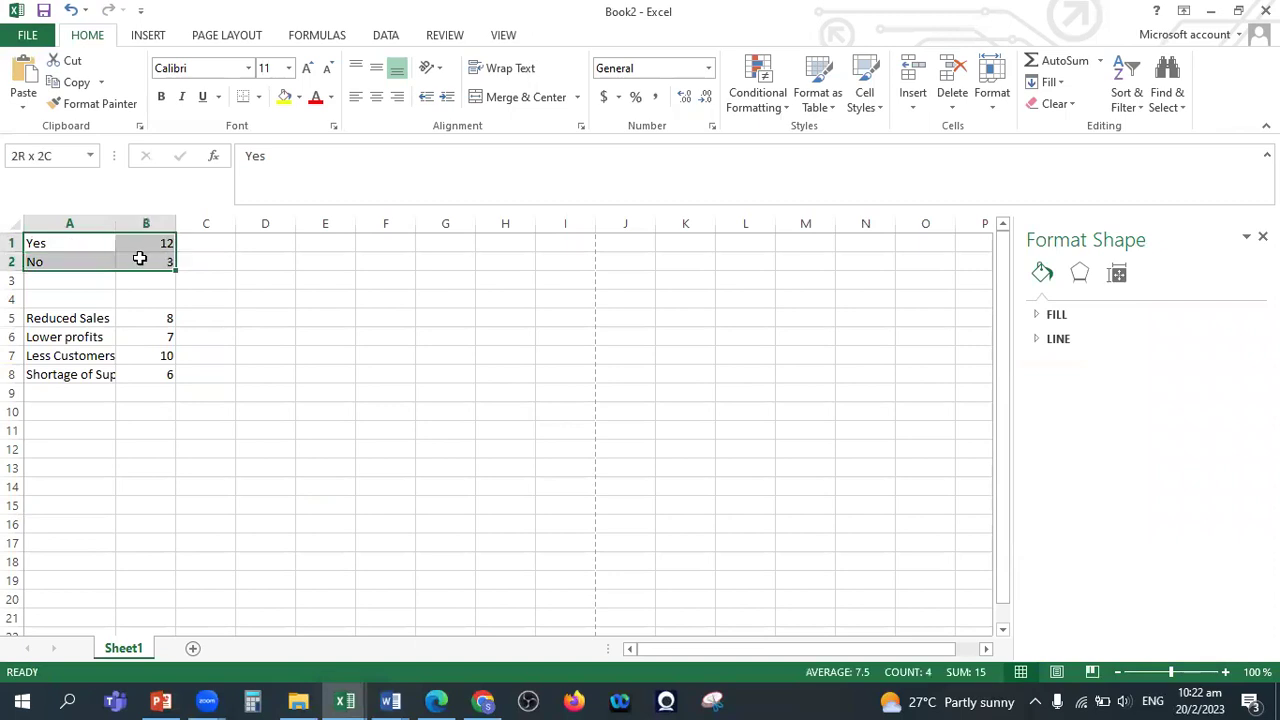
Insert a 3-D pie chart of the Yes/No data, styled with 80% and 20% labels.
left_click(148, 36)
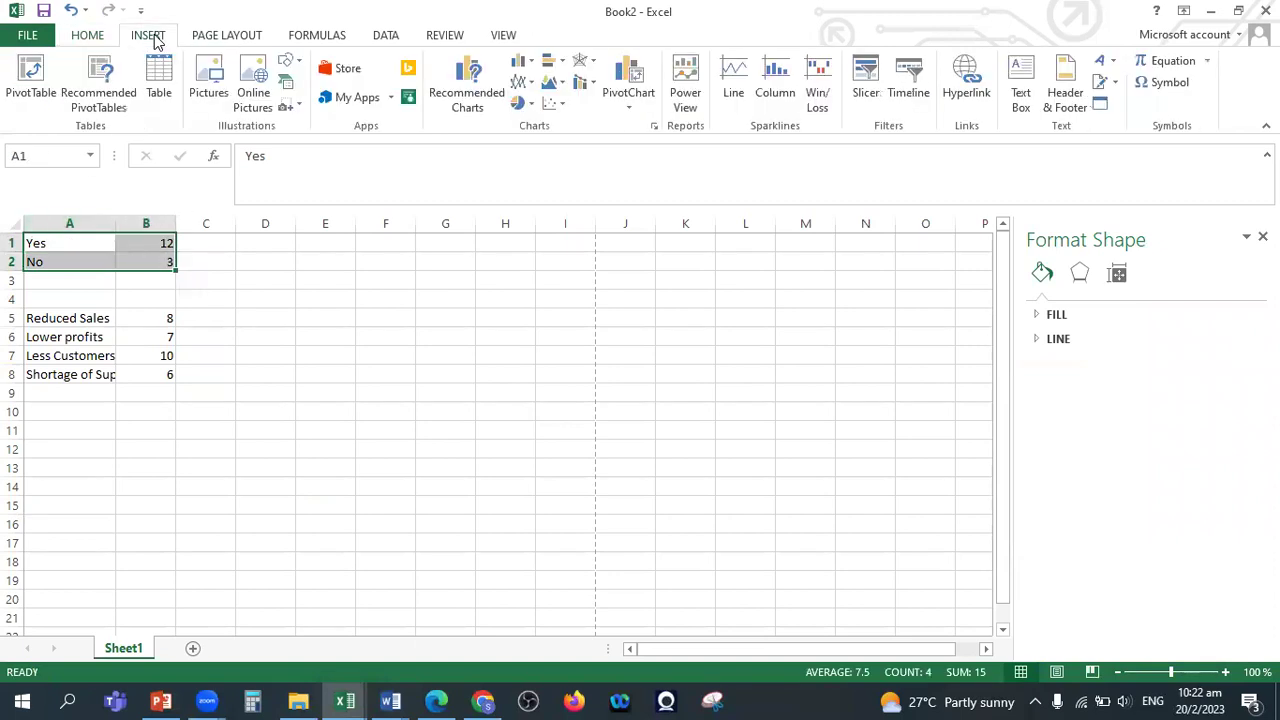
left_click(521, 103)
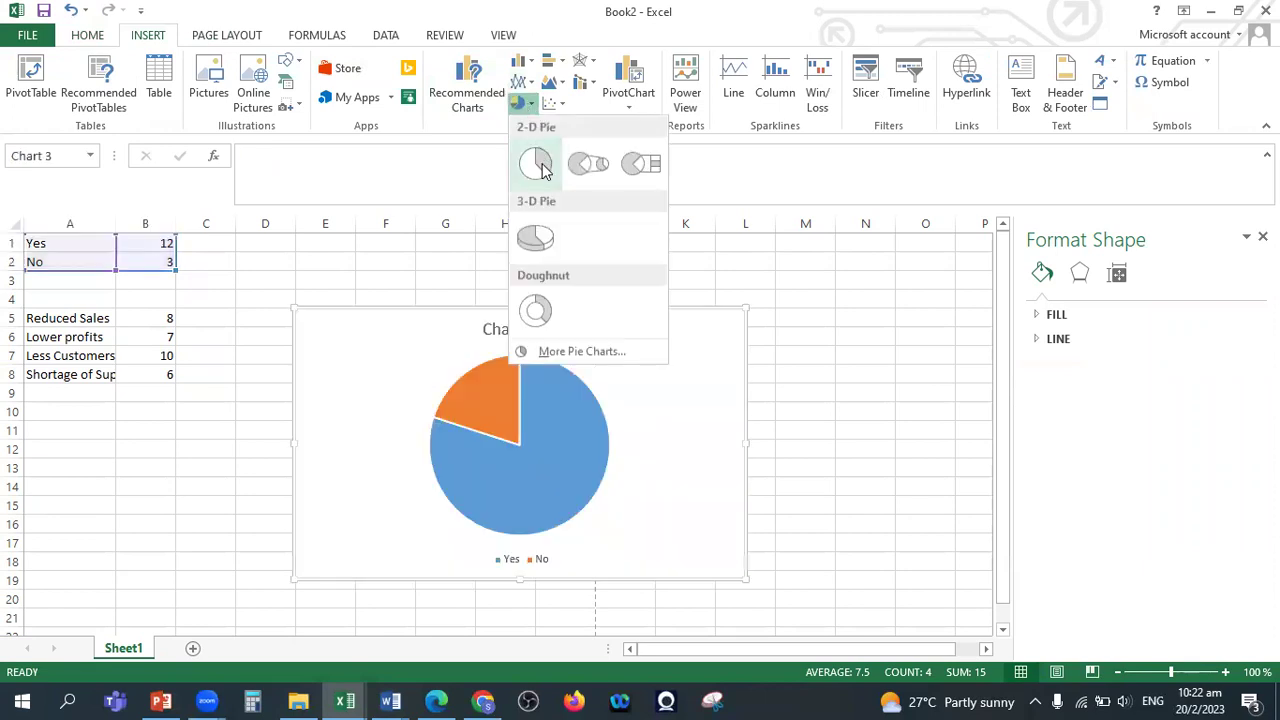
left_click(537, 237)
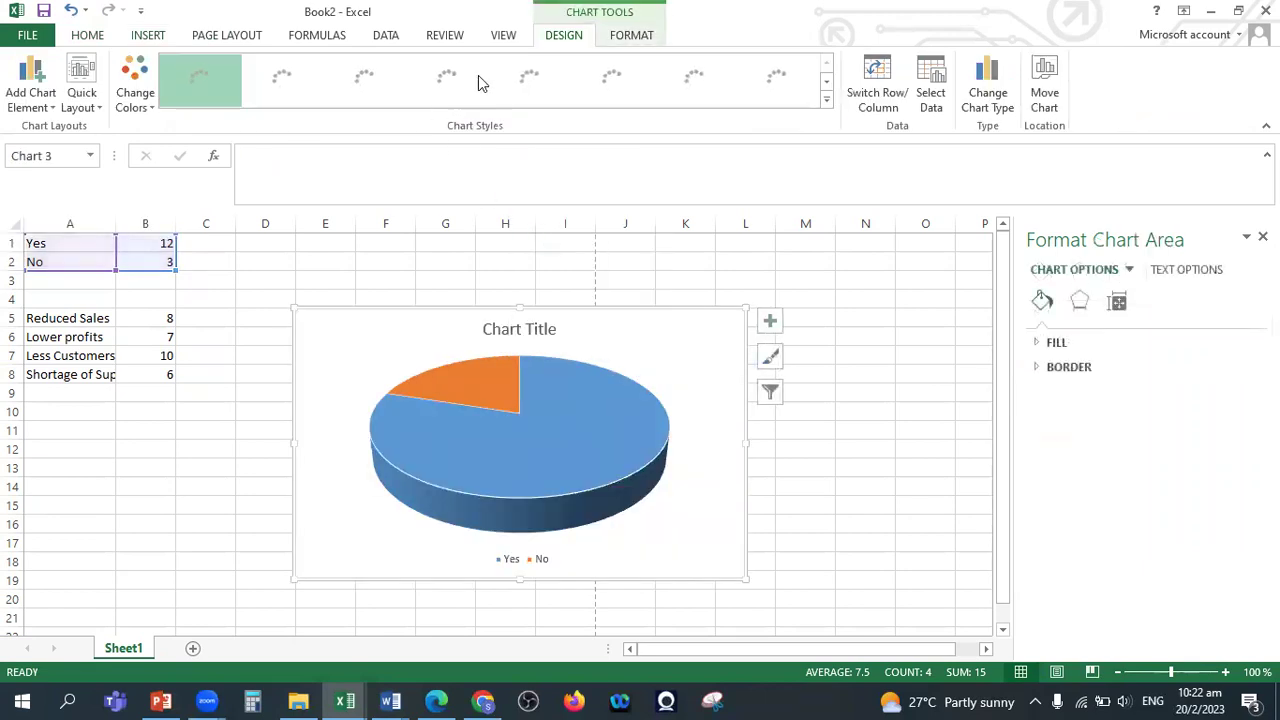
left_click(373, 92)
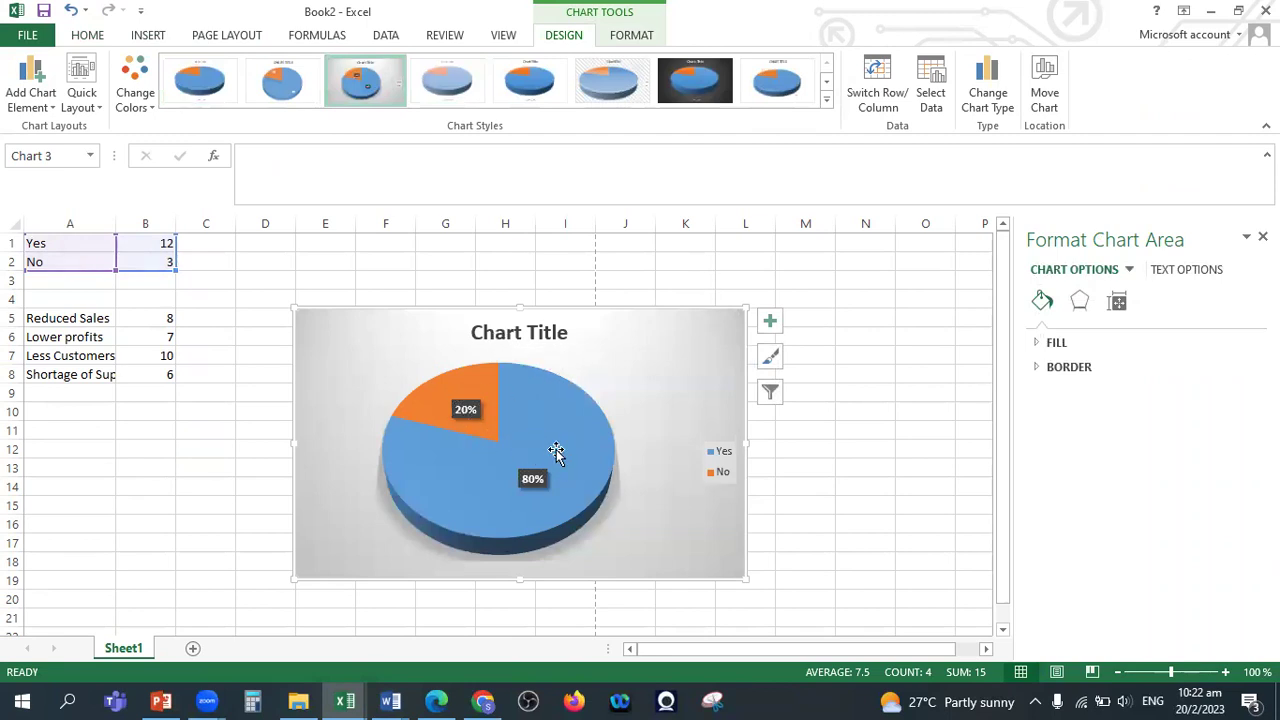
Replace the pie chart's placeholder title with question 1's wording.
left_click(517, 337)
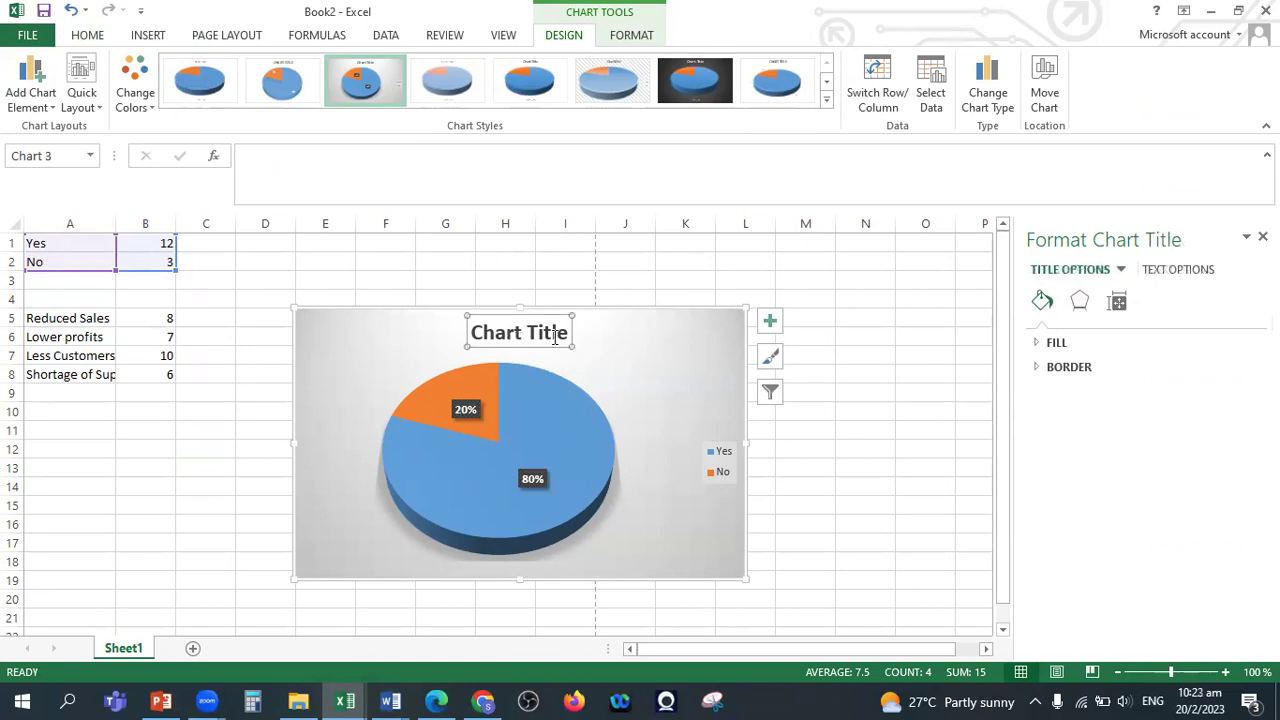
left_click_drag(565, 335, 473, 340)
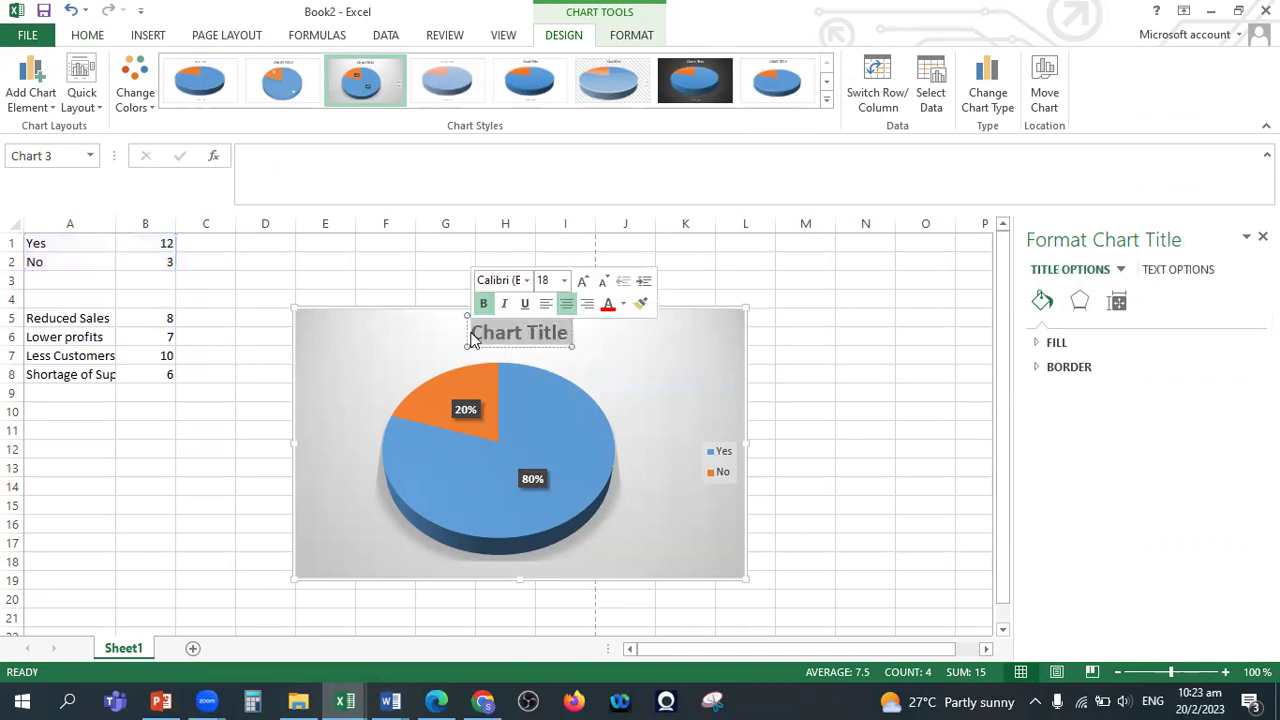
type("Do you think the Covid 19 measures had an effect on small businesses in Bogue Village?")
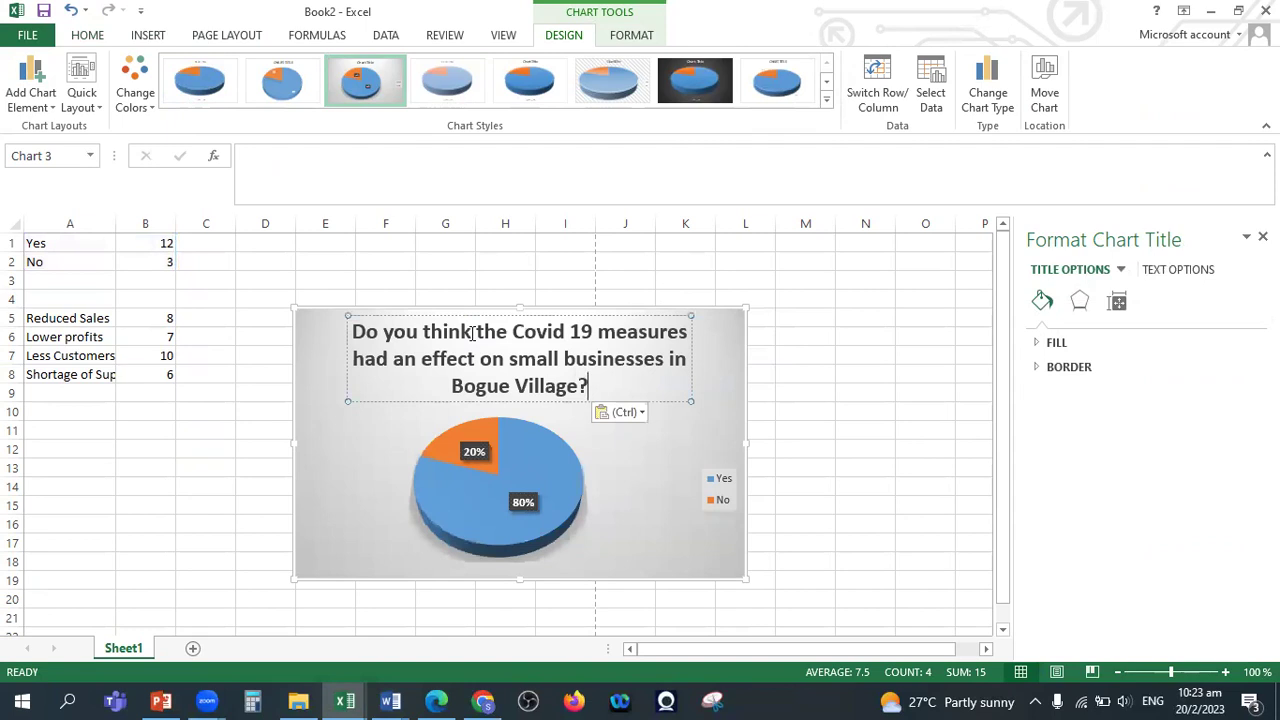
left_click(737, 357)
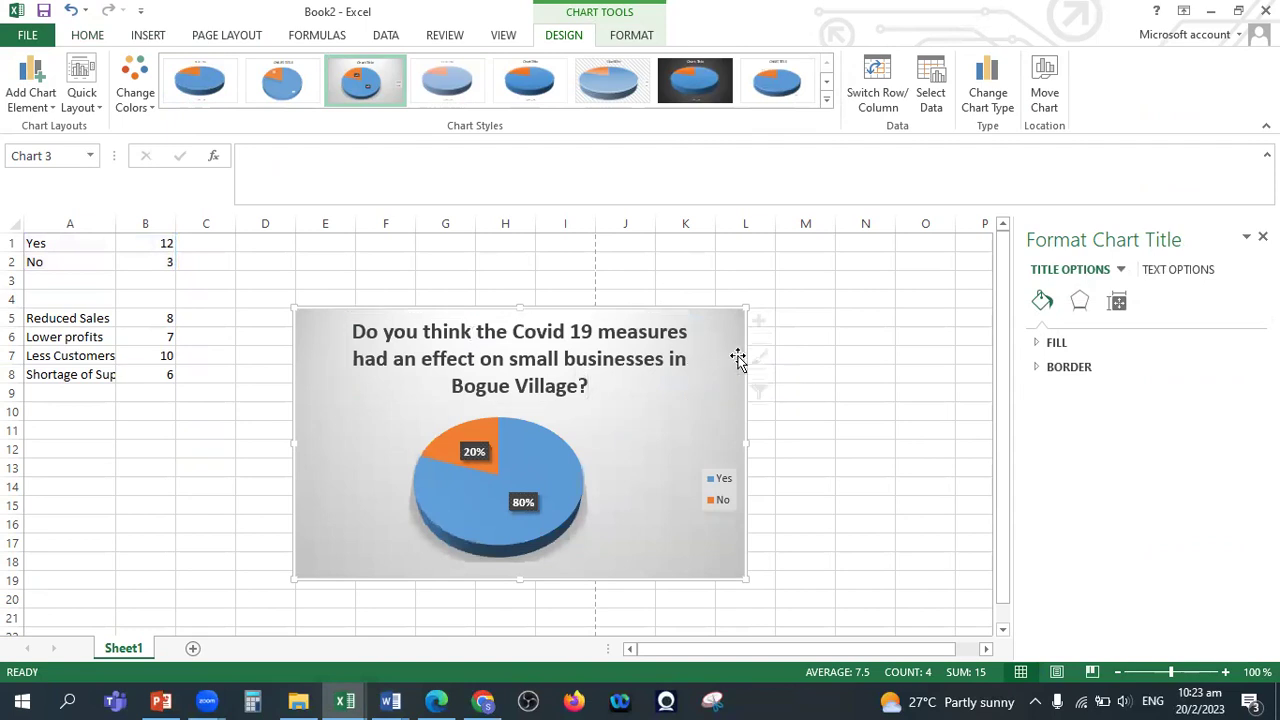
Copy the titled pie chart and return to the Word document.
right_click(690, 309)
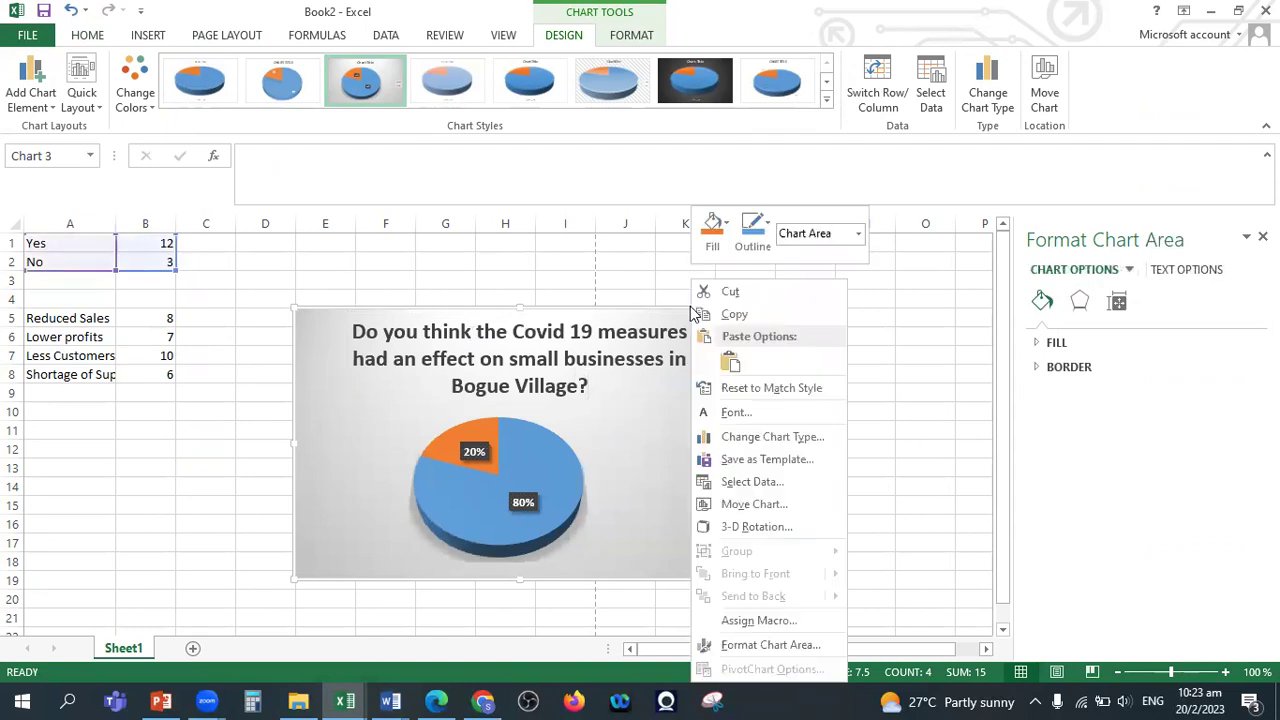
left_click(750, 313)
key("alt+Tab")
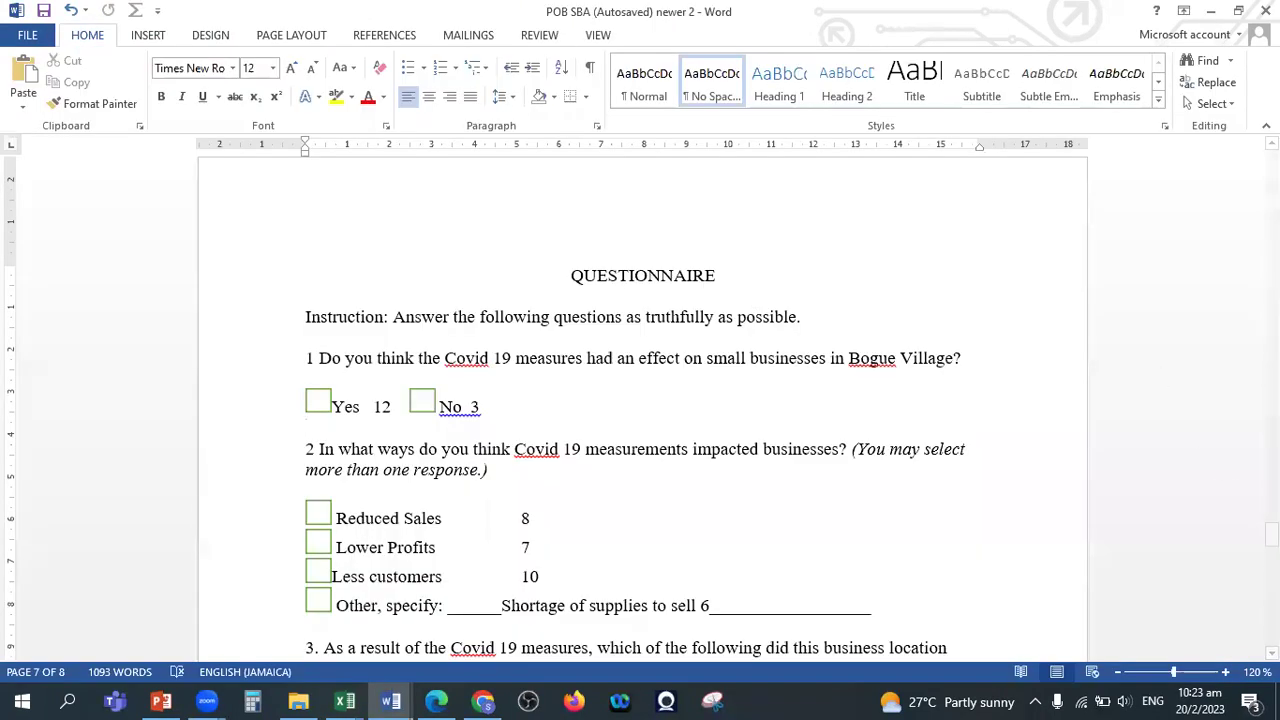
Paste the 3-D pie chart on the empty line under the Presentation & Analysis heading.
left_click_drag(1271, 535, 1271, 477)
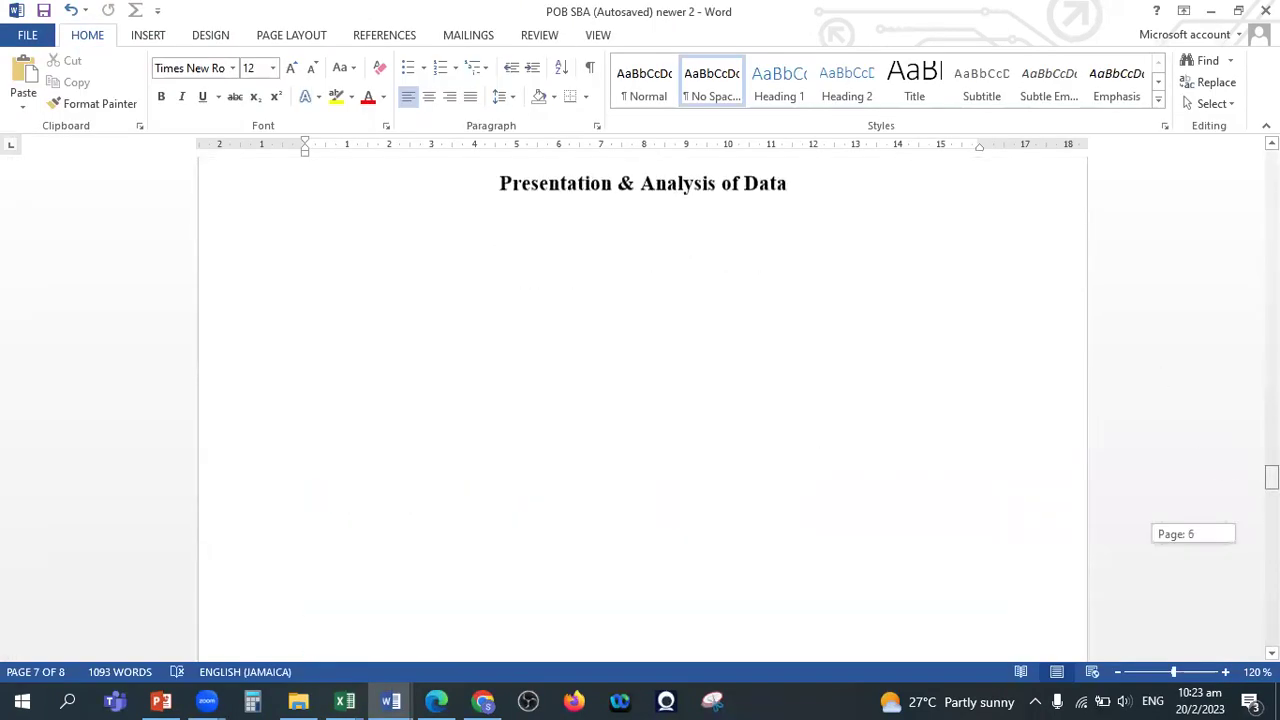
left_click(731, 343)
left_click(669, 258)
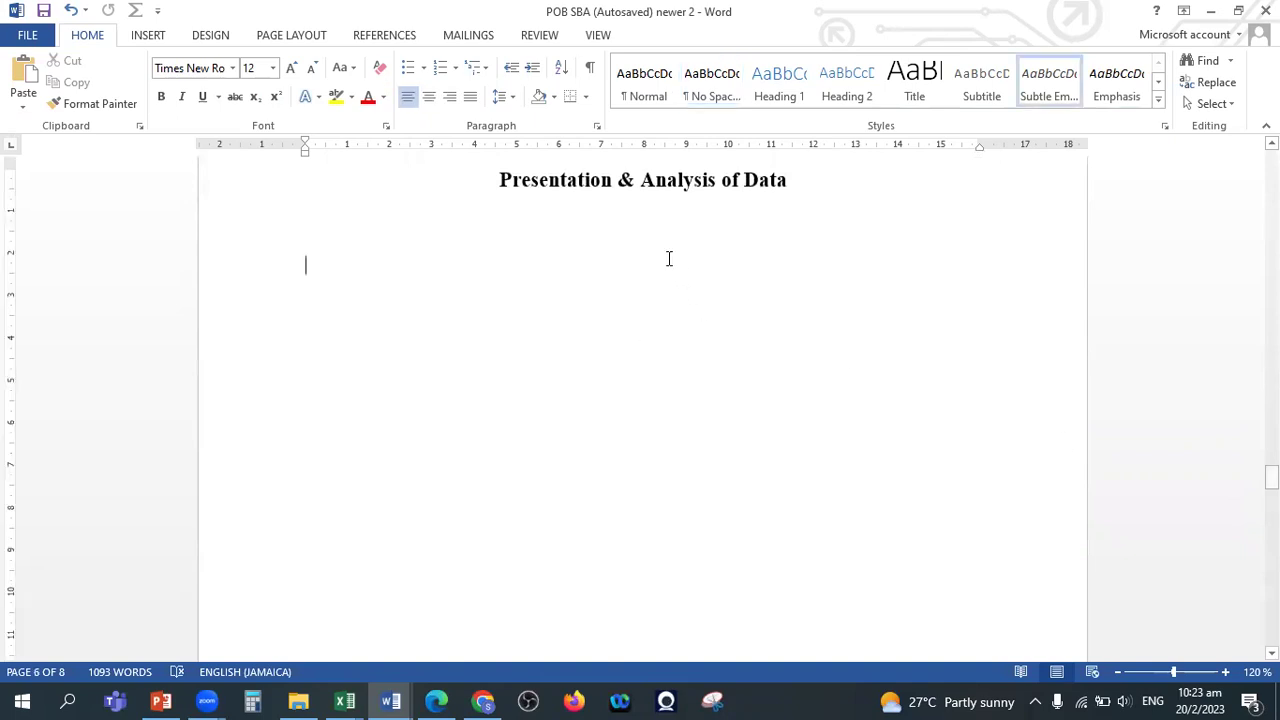
key("ctrl+v")
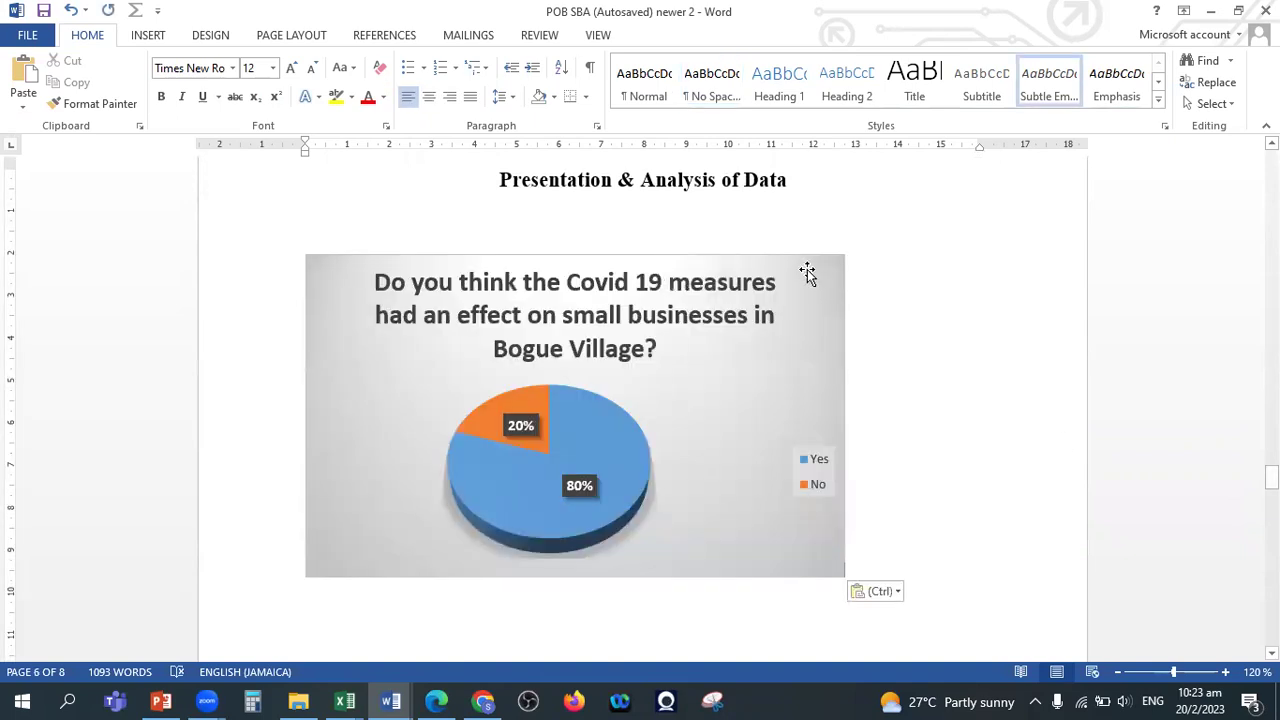
left_click(771, 261)
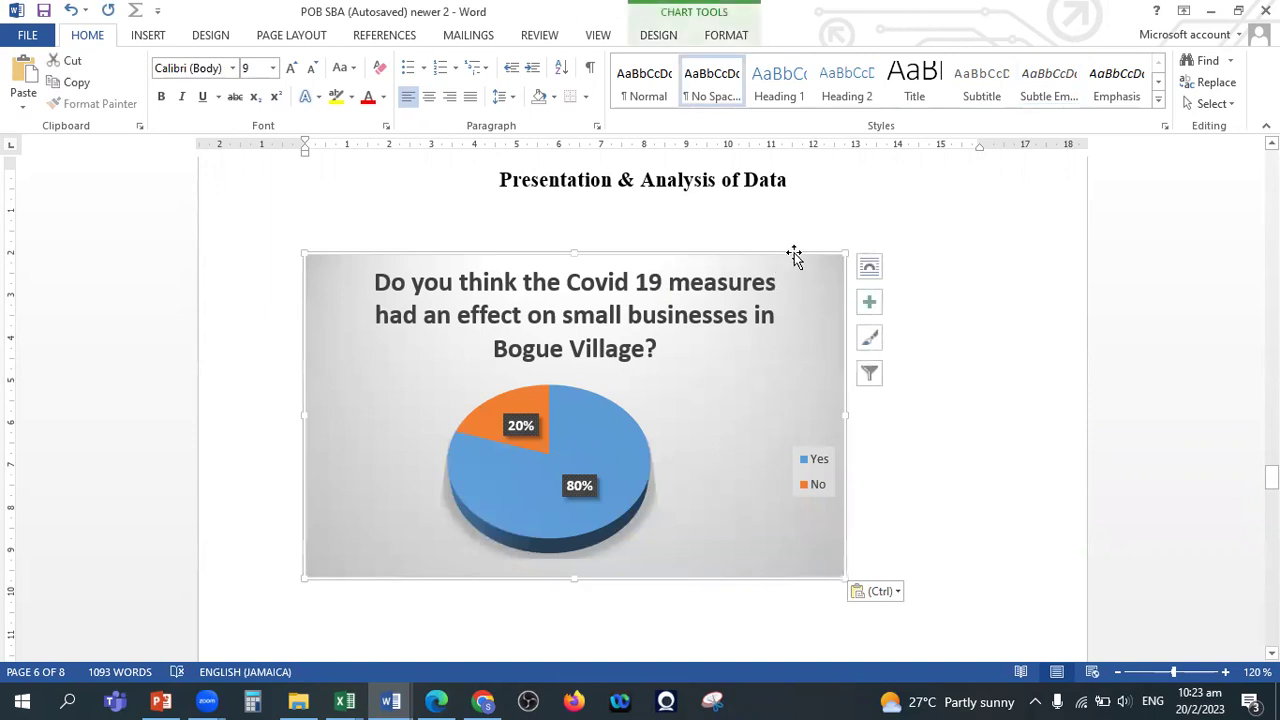
Set the pie chart's text wrapping to Tight and centre it on page 6.
left_click(720, 37)
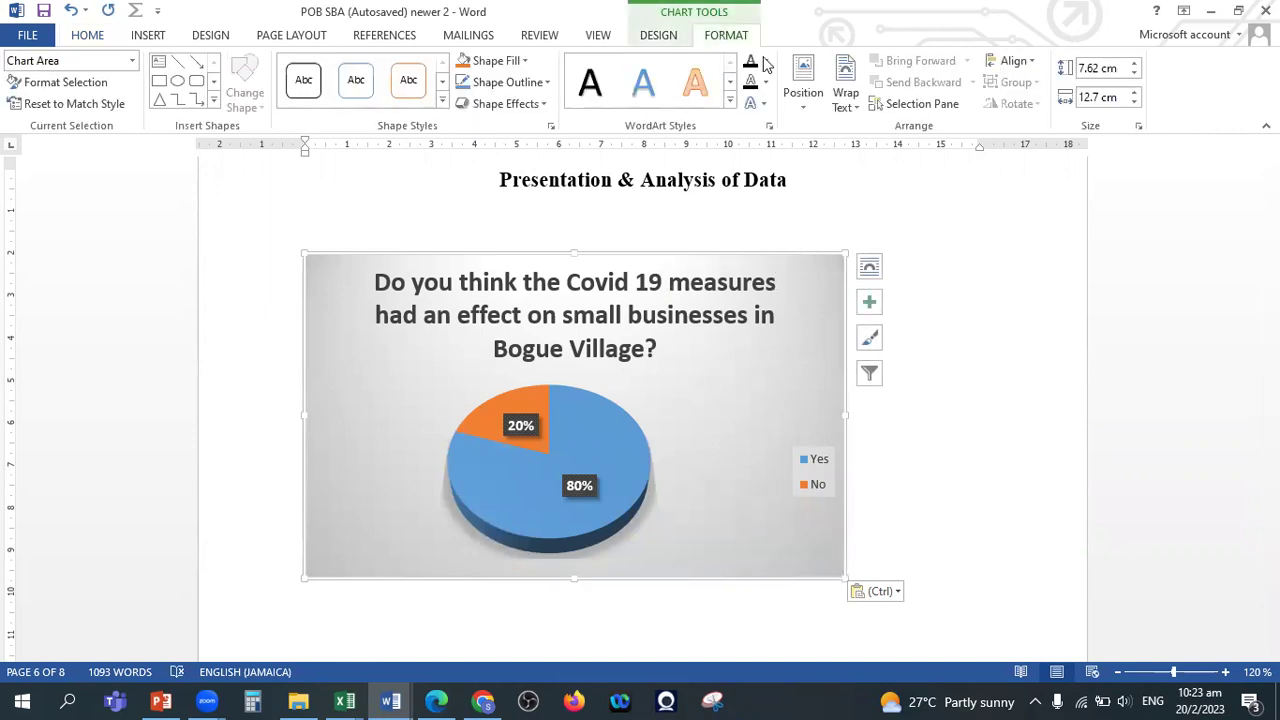
left_click(846, 90)
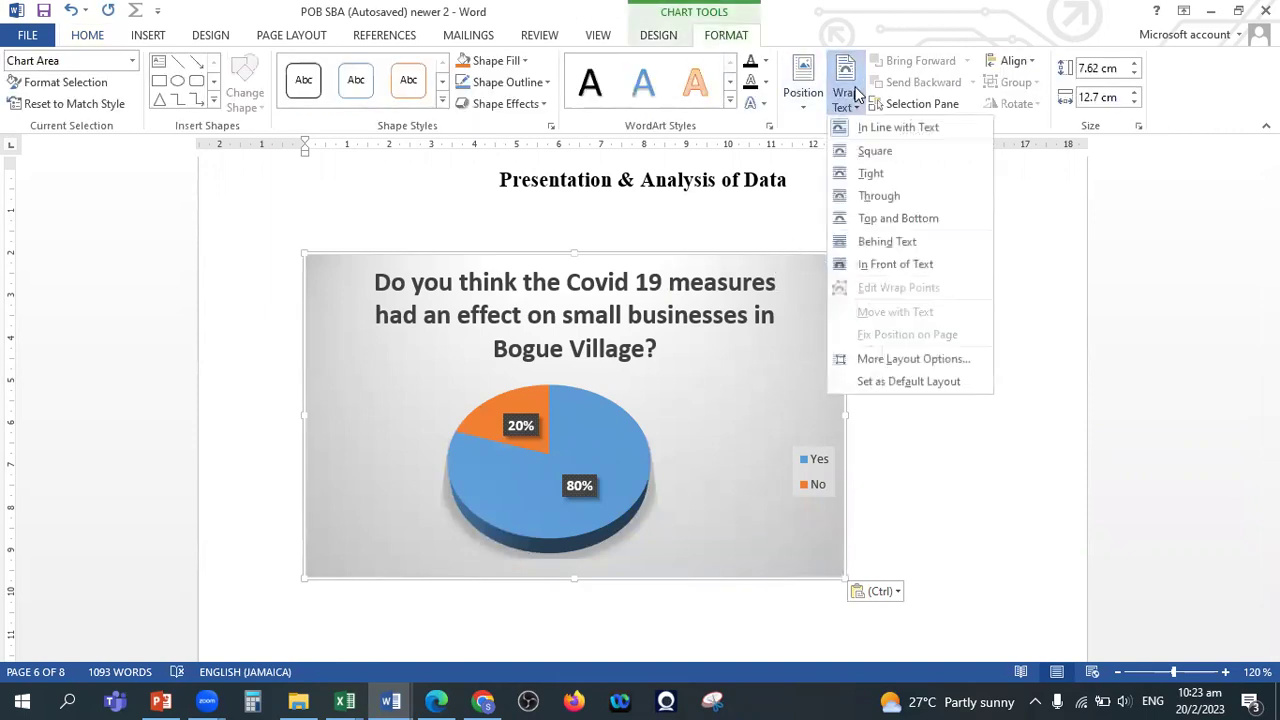
left_click(870, 173)
left_click_drag(769, 256, 841, 252)
left_click(1042, 512)
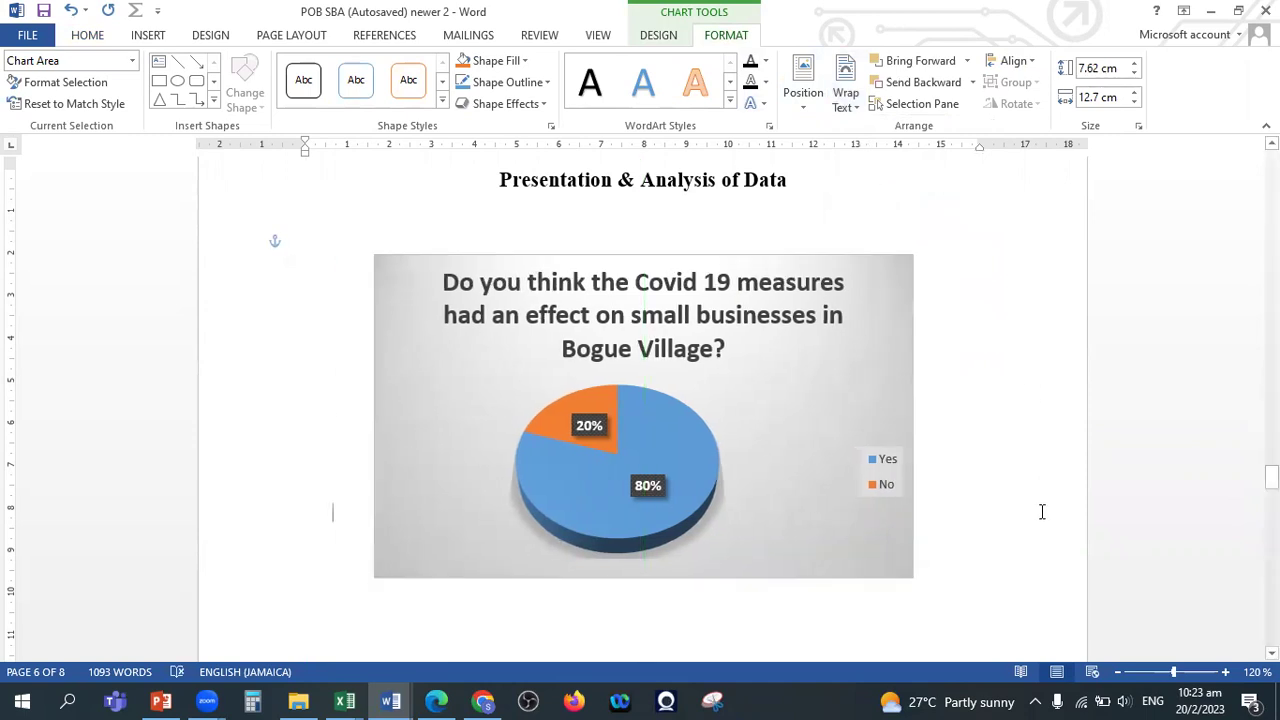
left_click_drag(1271, 478, 1271, 488)
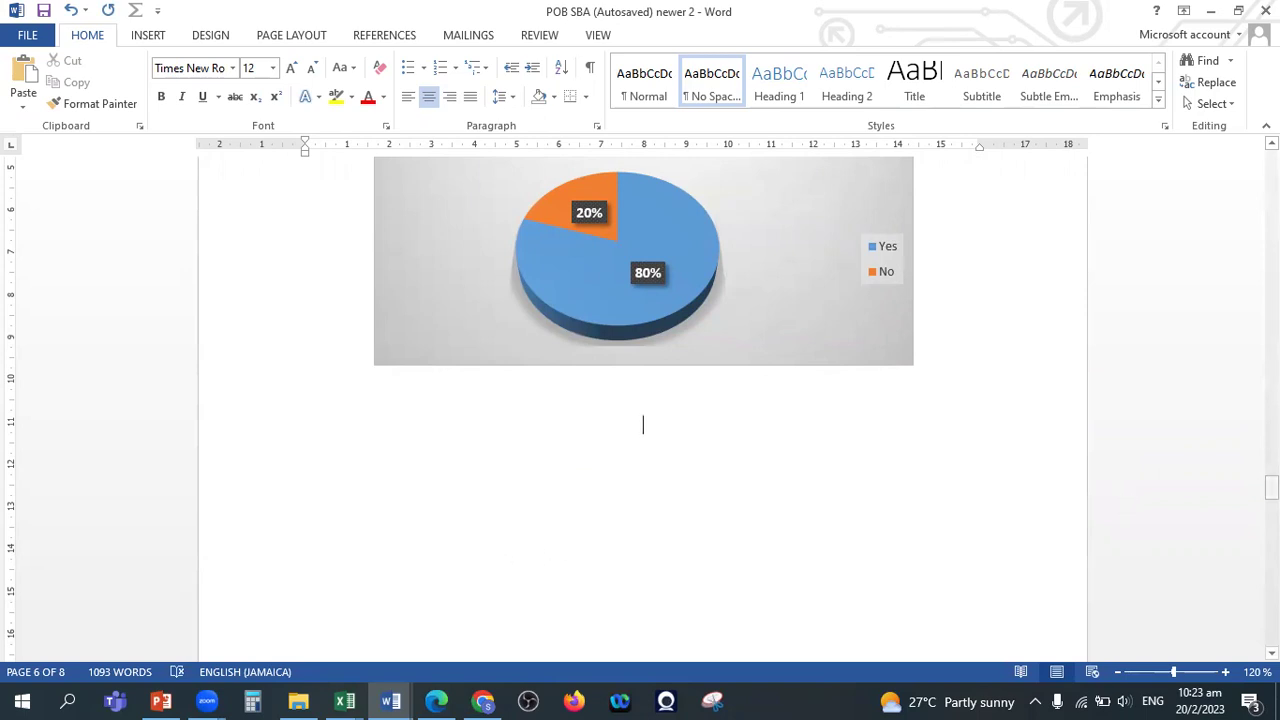
left_click_drag(1271, 487, 1271, 541)
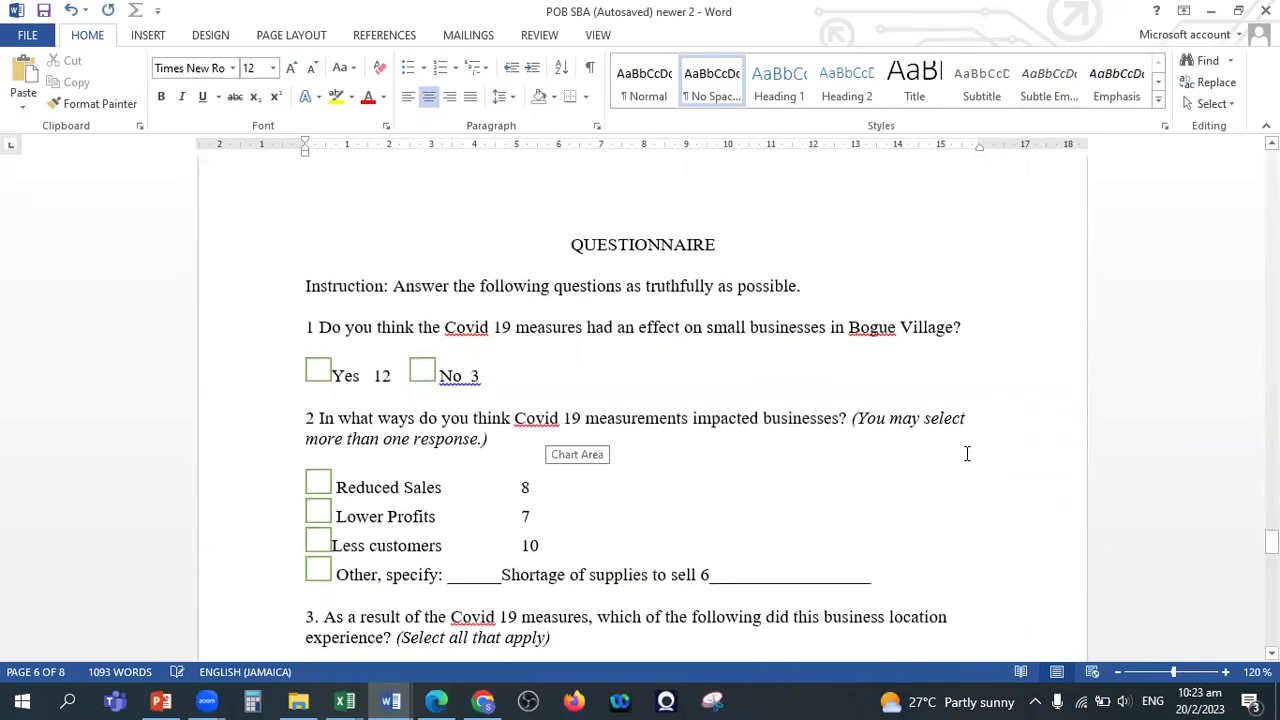
Change 'measurements' to 'measures' in question 2 and take the question's wording to Excel.
left_click_drag(851, 421, 441, 421)
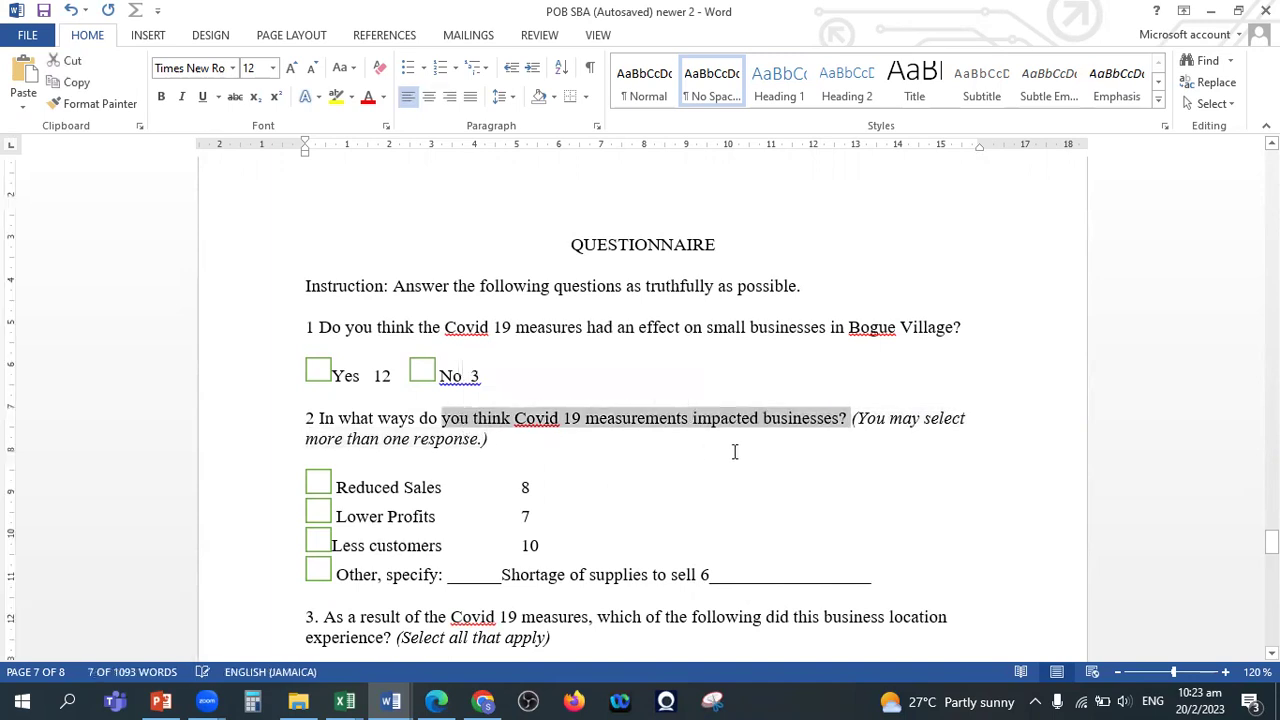
left_click(680, 419)
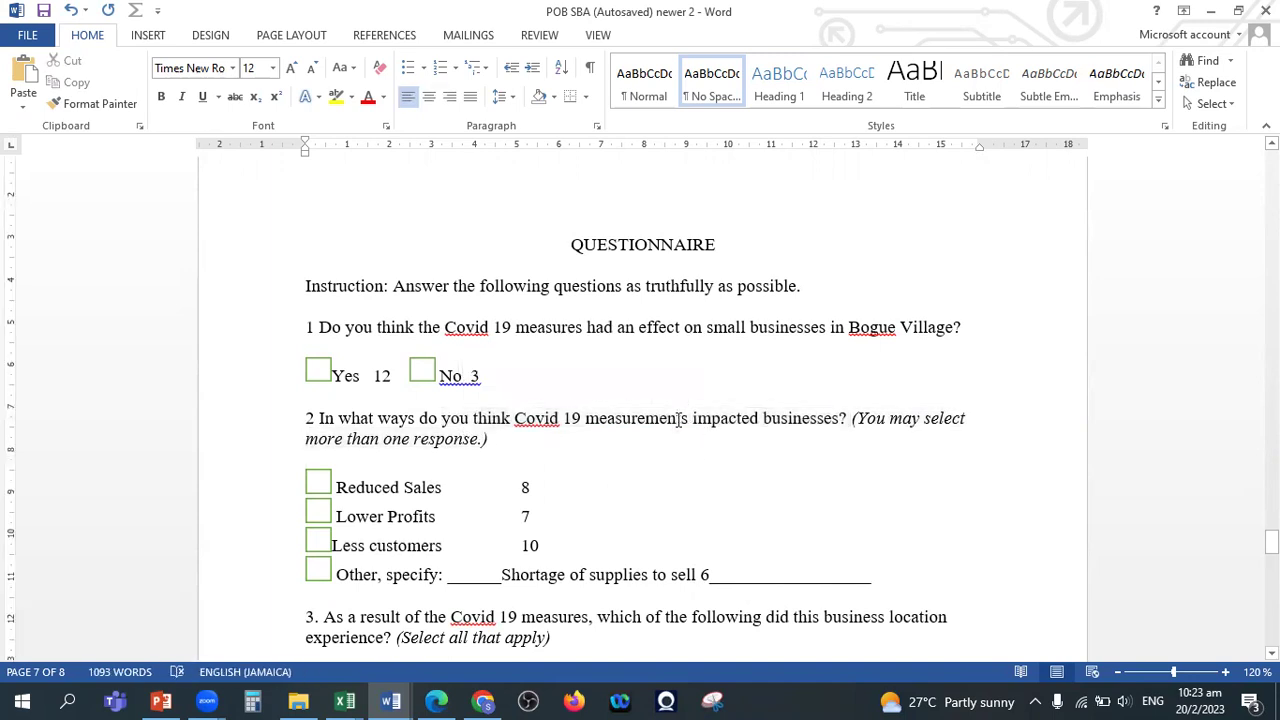
key("BackSpace")
key("BackSpace")
key("BackSpace")
key("BackSpace")
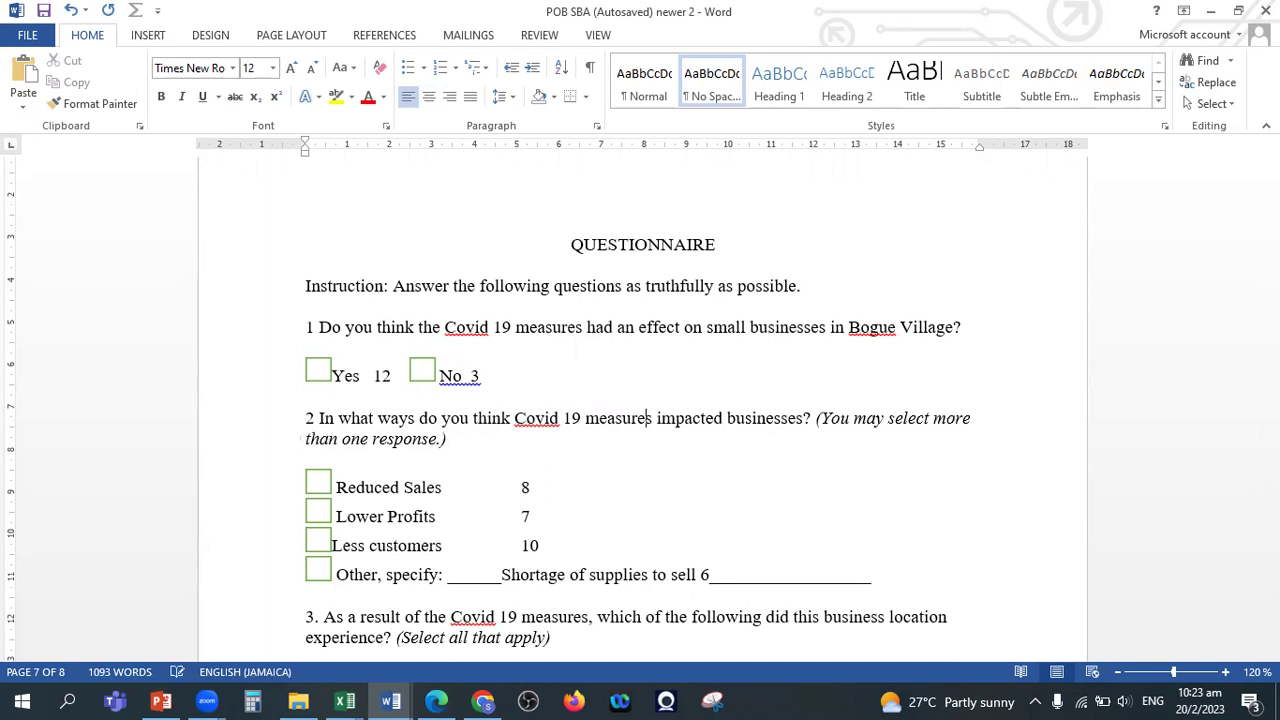
left_click_drag(812, 418, 332, 429)
key("ctrl+c")
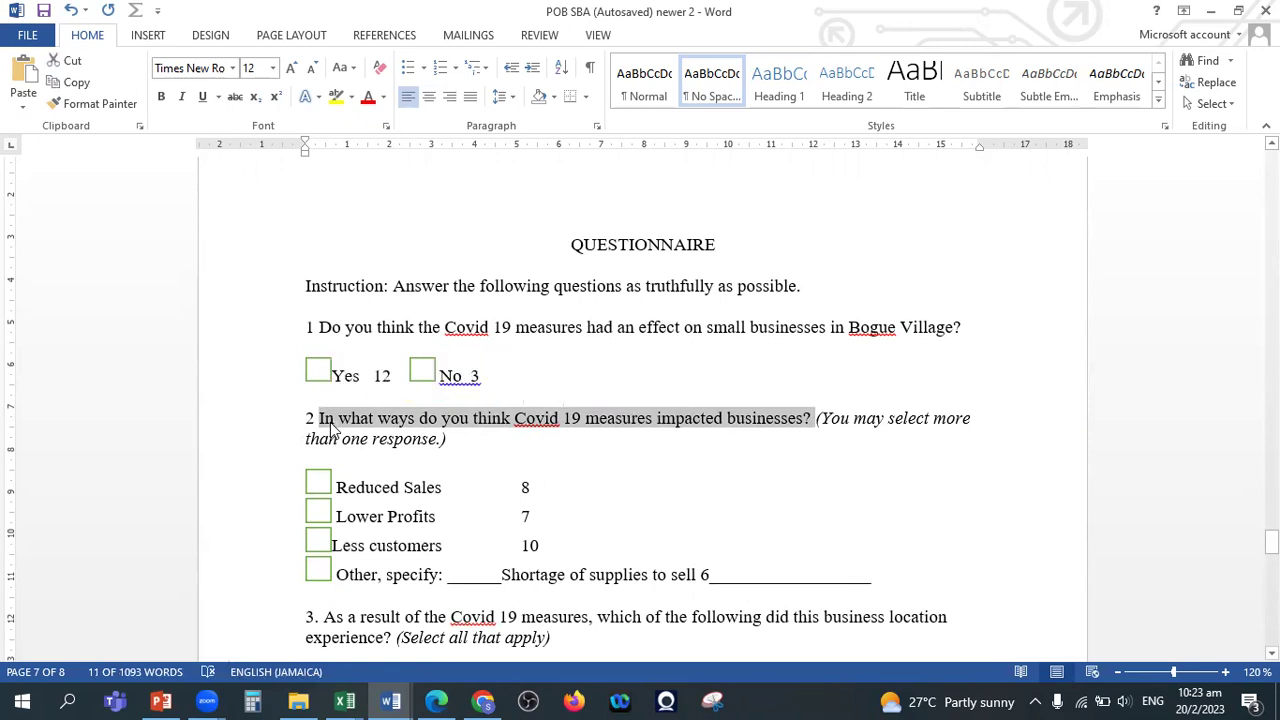
left_click(608, 457)
key("alt+Tab")
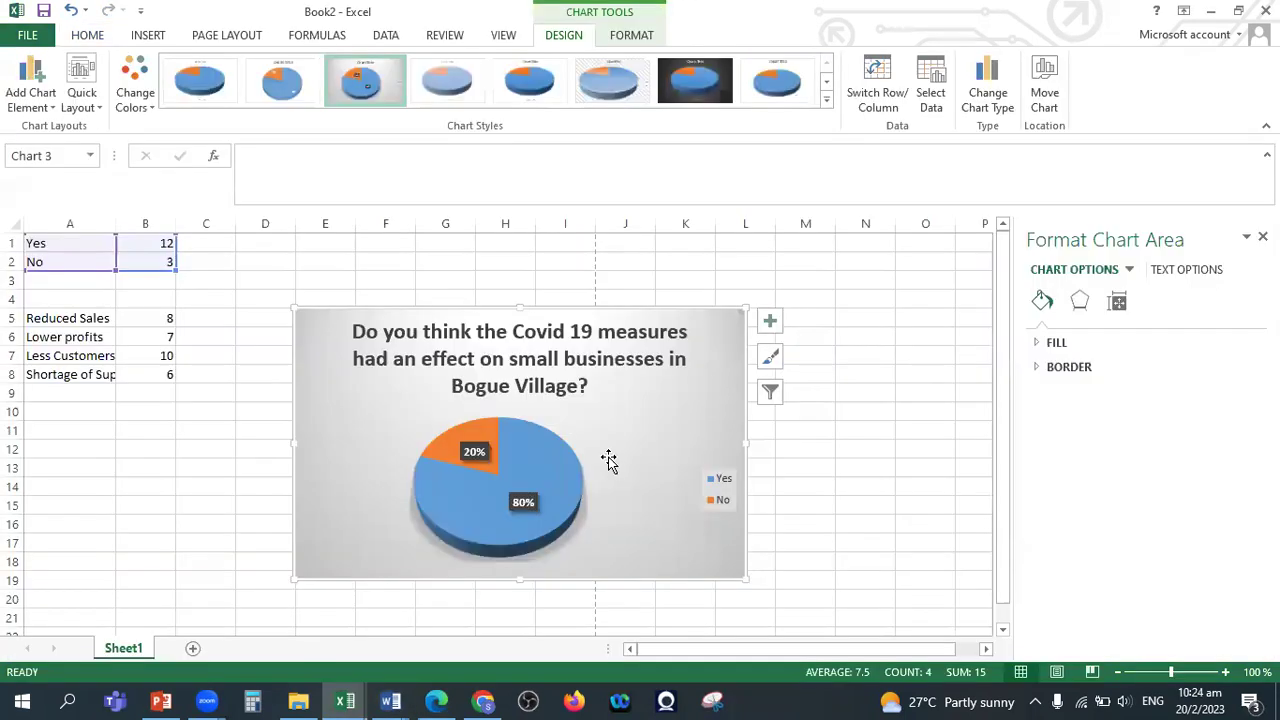
Insert a 2-D Clustered Column chart of the four impact tallies in A5:B8.
left_click(93, 318)
key("alt+Tab")
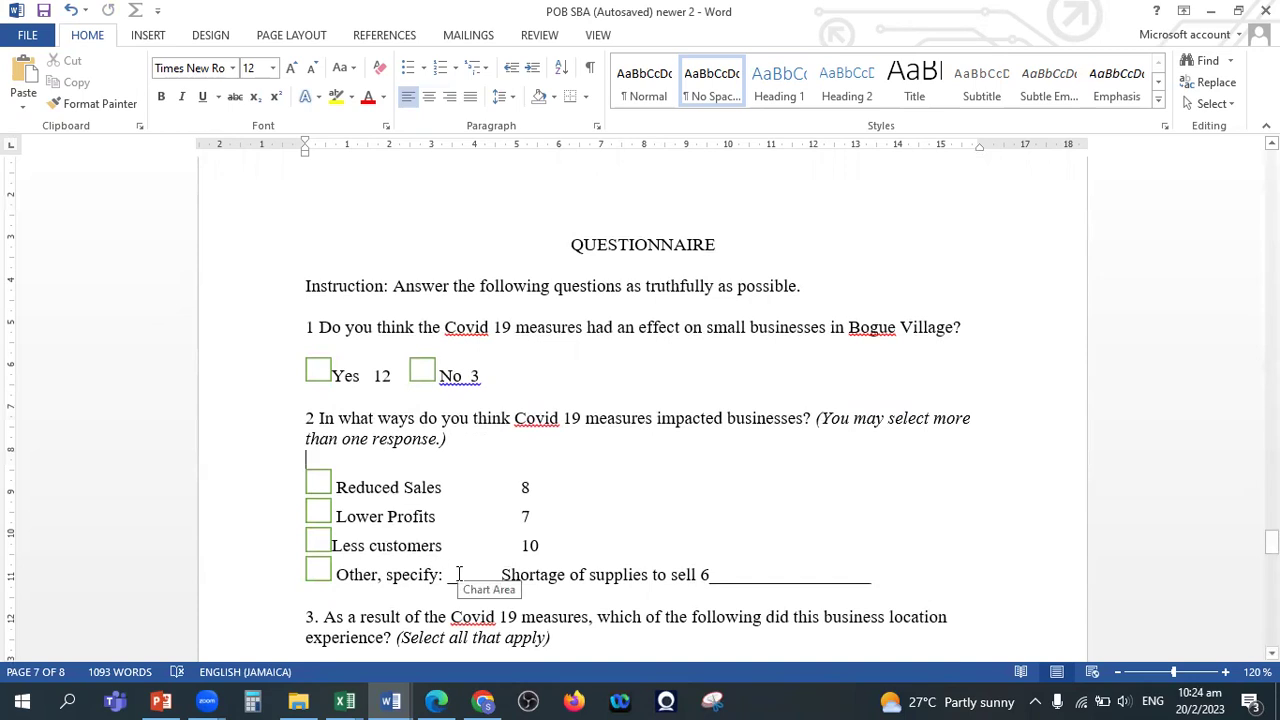
key("alt+Tab")
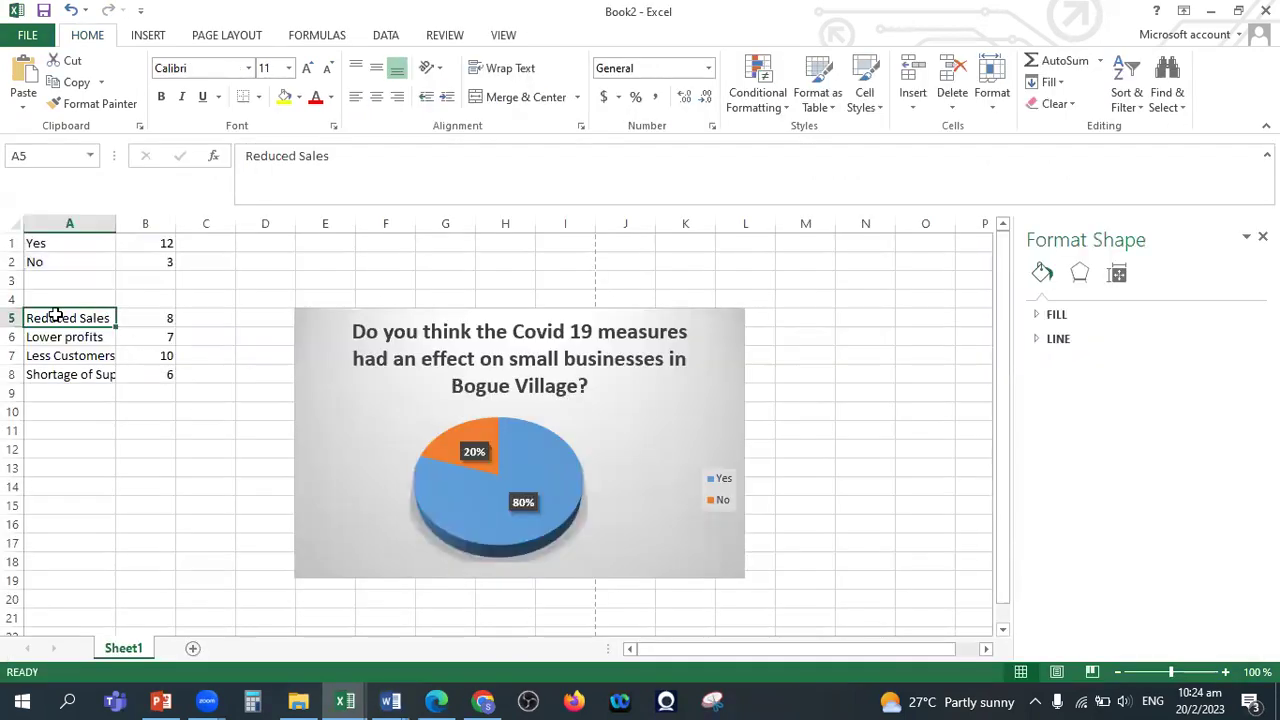
left_click_drag(95, 318, 160, 372)
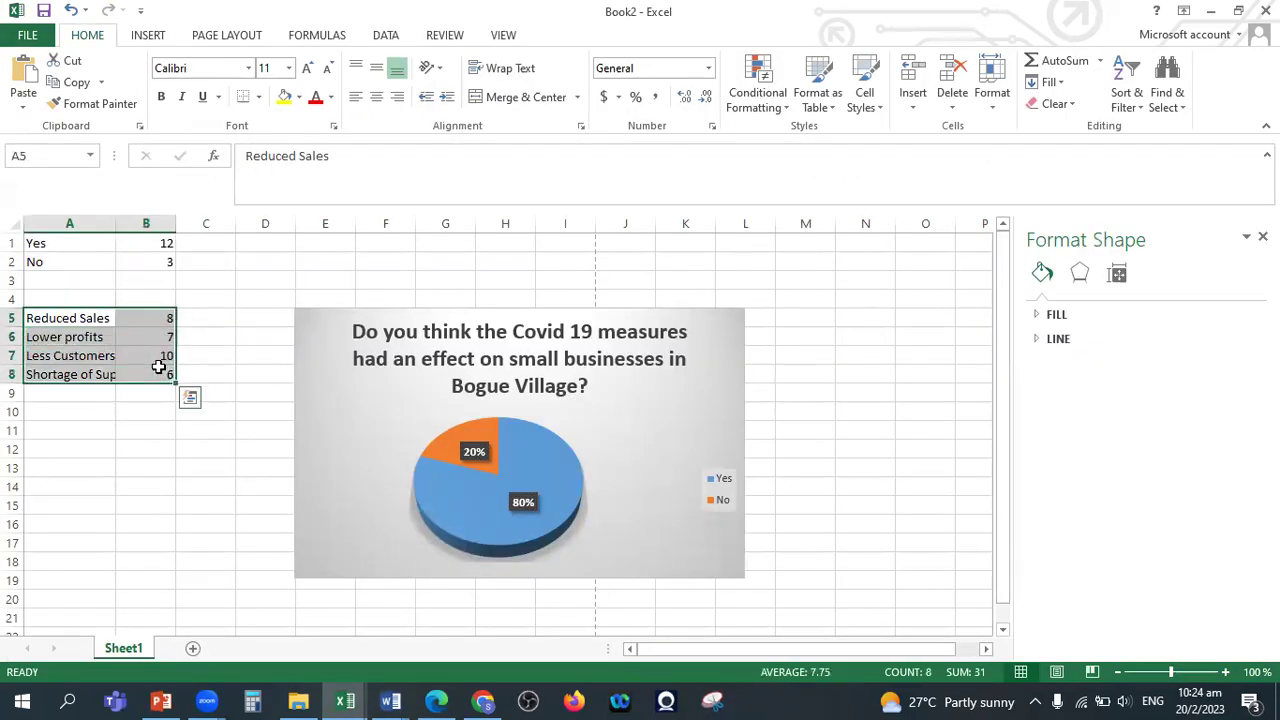
left_click(148, 36)
left_click(524, 64)
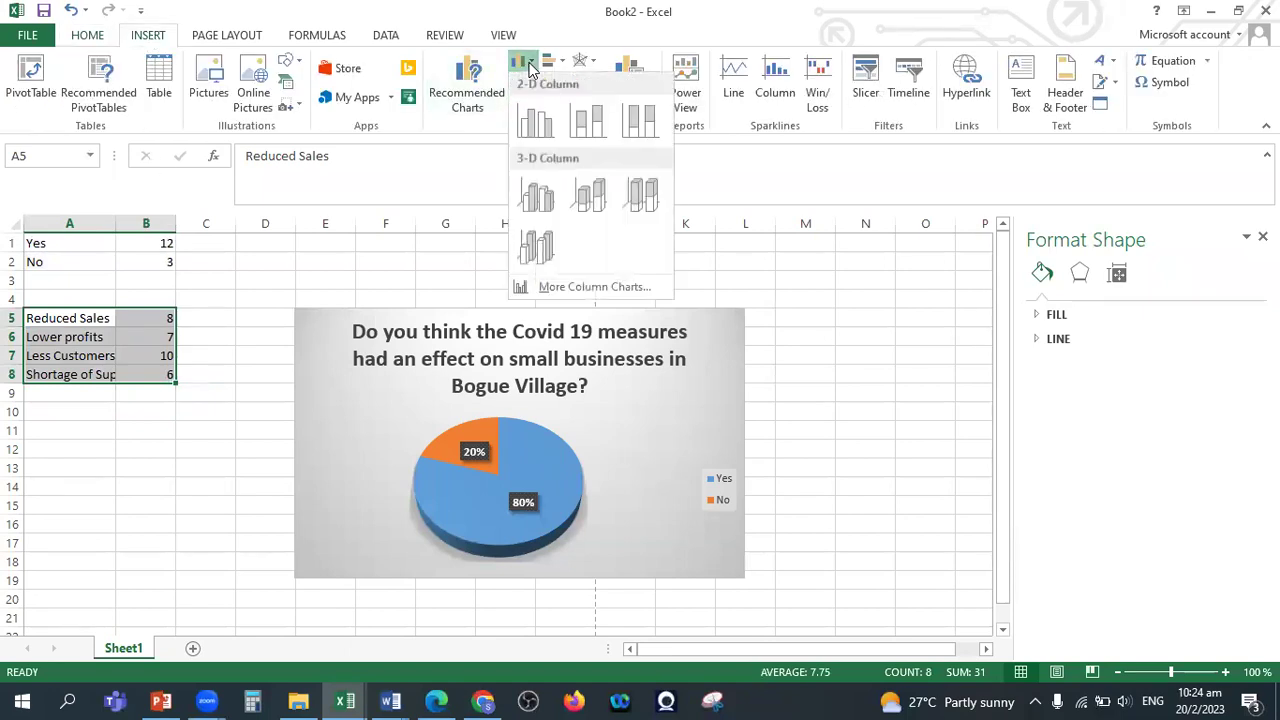
left_click(535, 120)
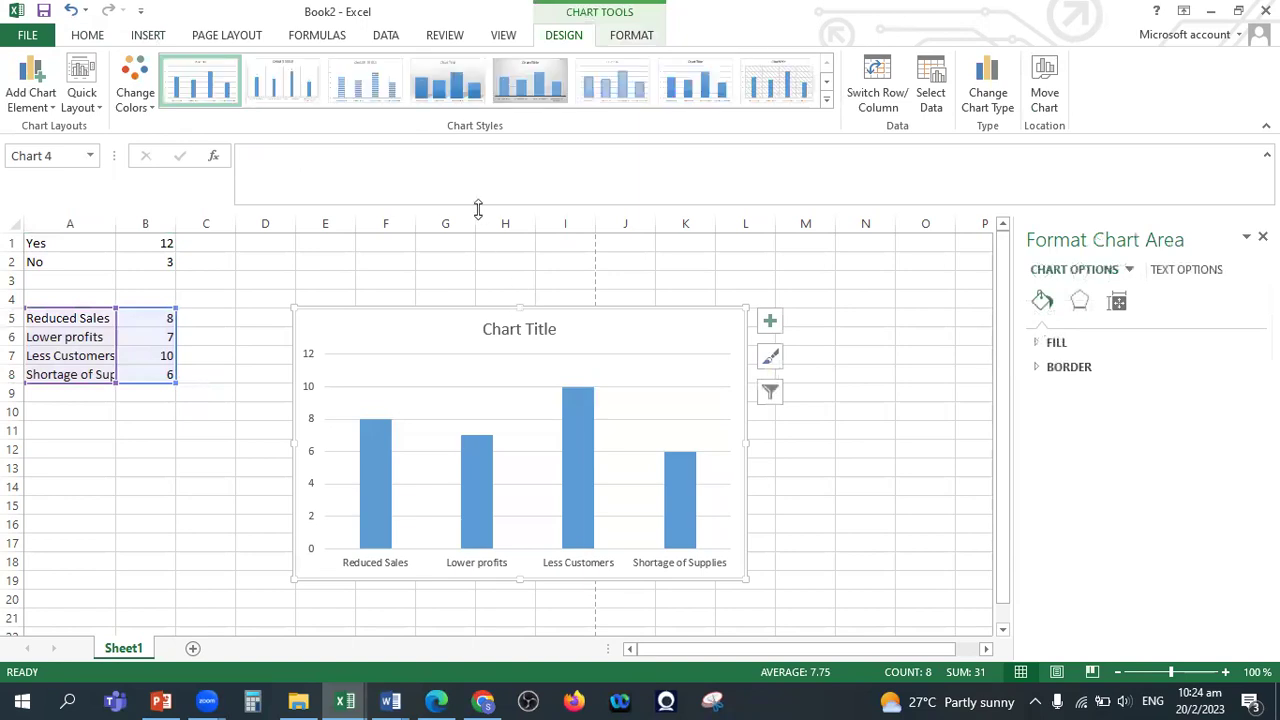
Apply the fourth chart style with value labels and paste question 2's wording as the title.
left_click(447, 85)
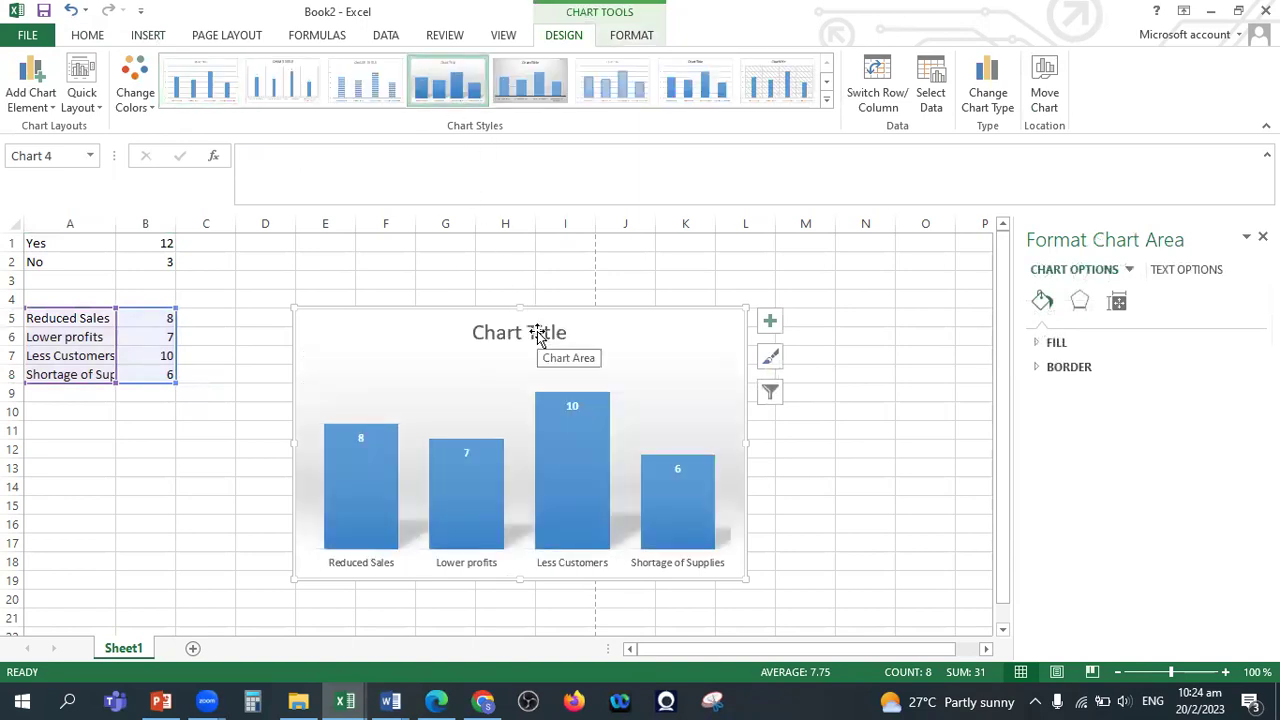
left_click(538, 334)
left_click_drag(563, 335, 492, 340)
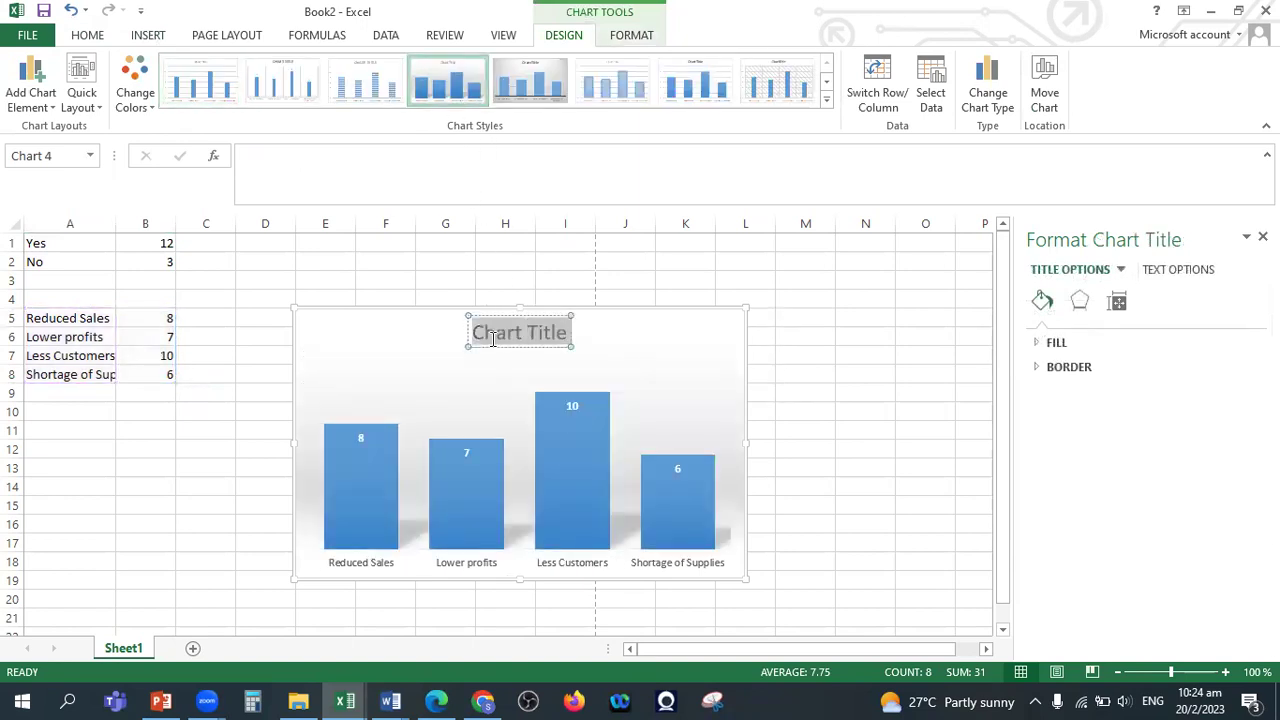
key("ctrl+v")
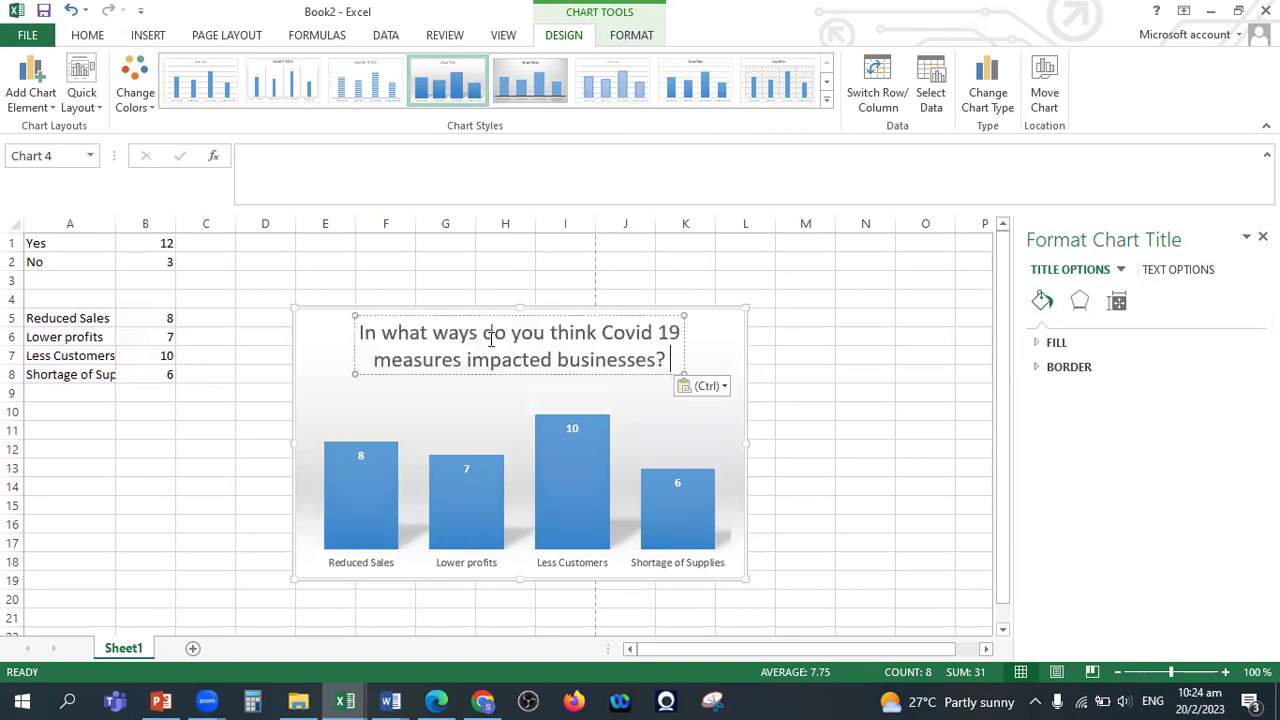
left_click(705, 318)
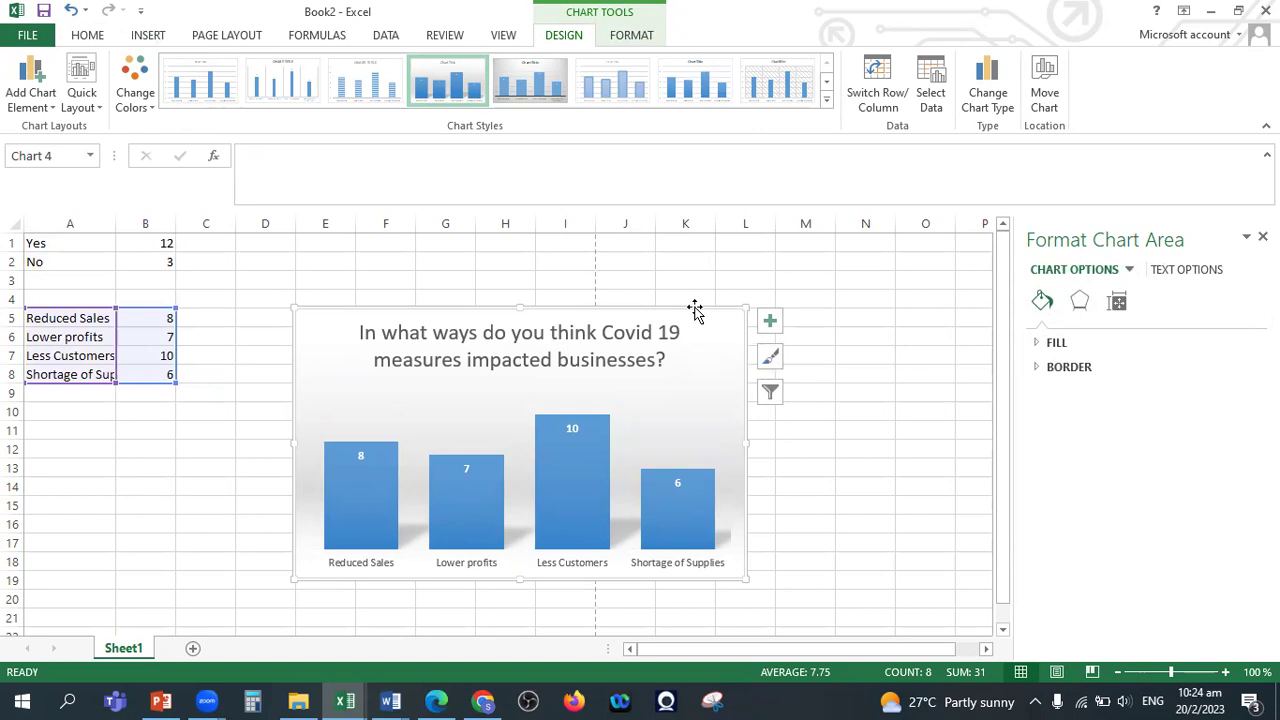
Copy the column chart, then briefly select and deselect the Yes/No data.
right_click(695, 307)
left_click(735, 316)
left_click(164, 413)
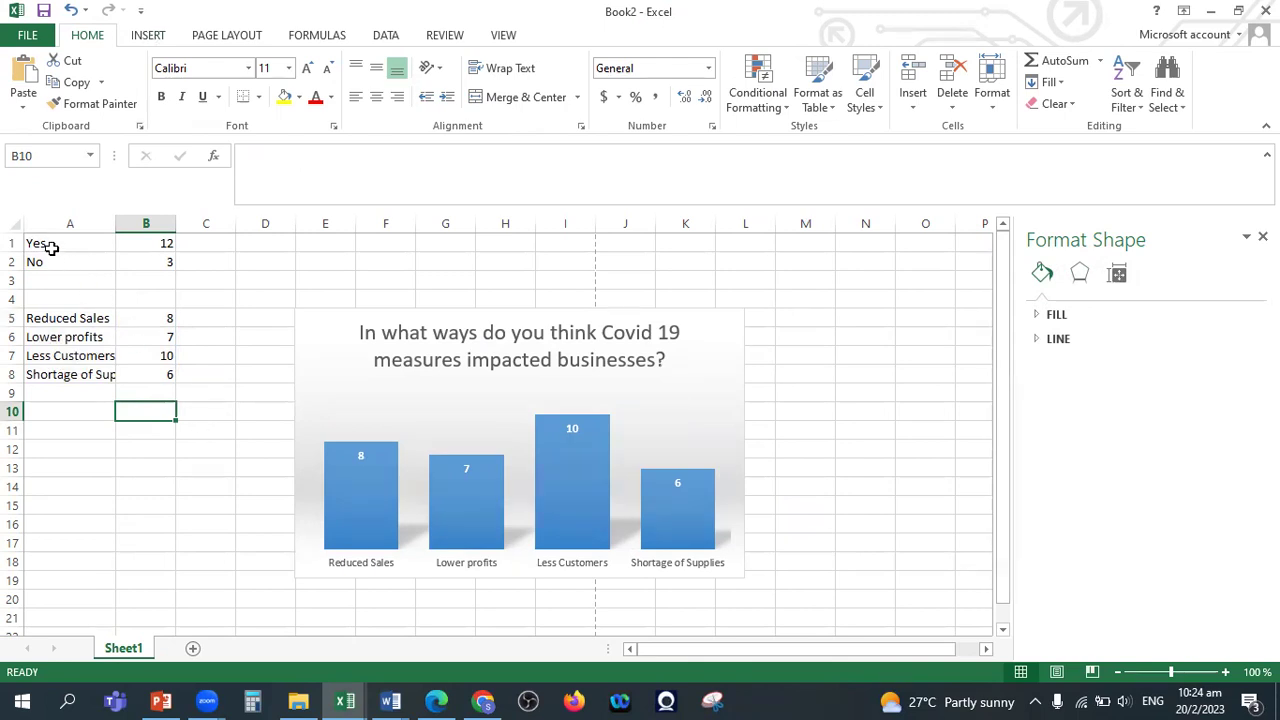
left_click_drag(46, 245, 153, 261)
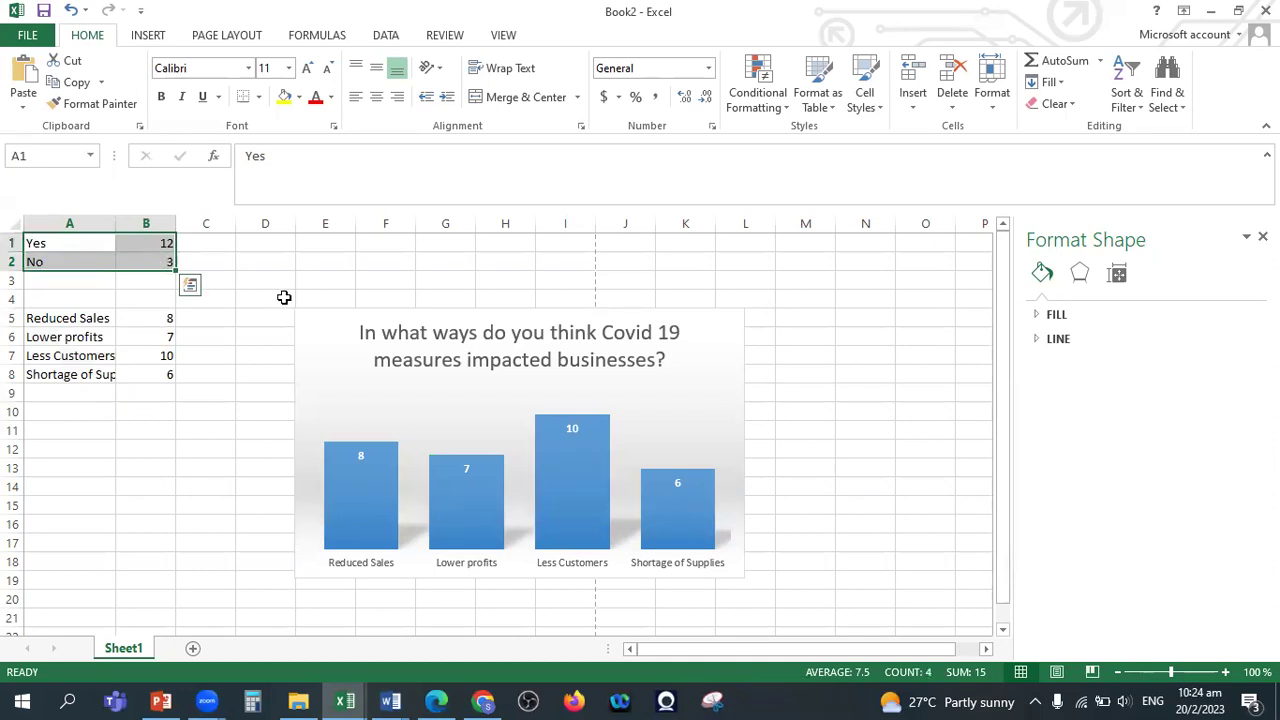
left_click(158, 448)
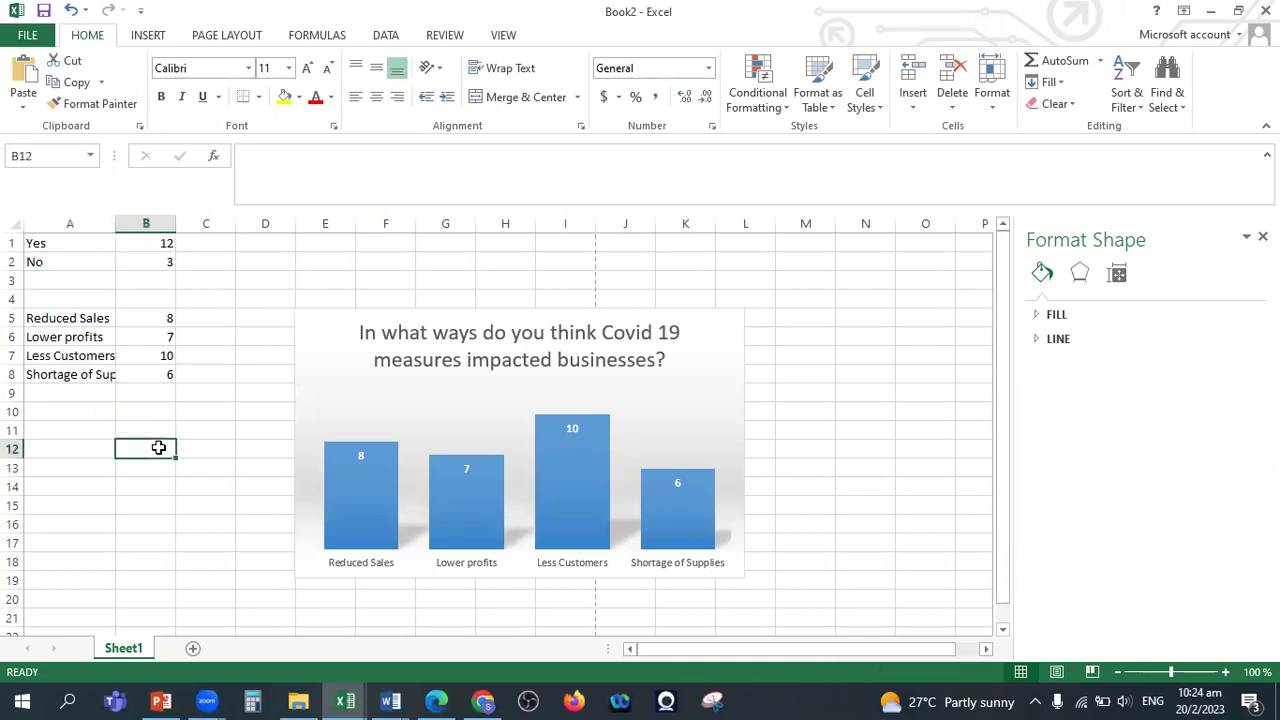
Paste the column chart into Word beneath the pie chart and left-align the line above it.
key("alt+Tab")
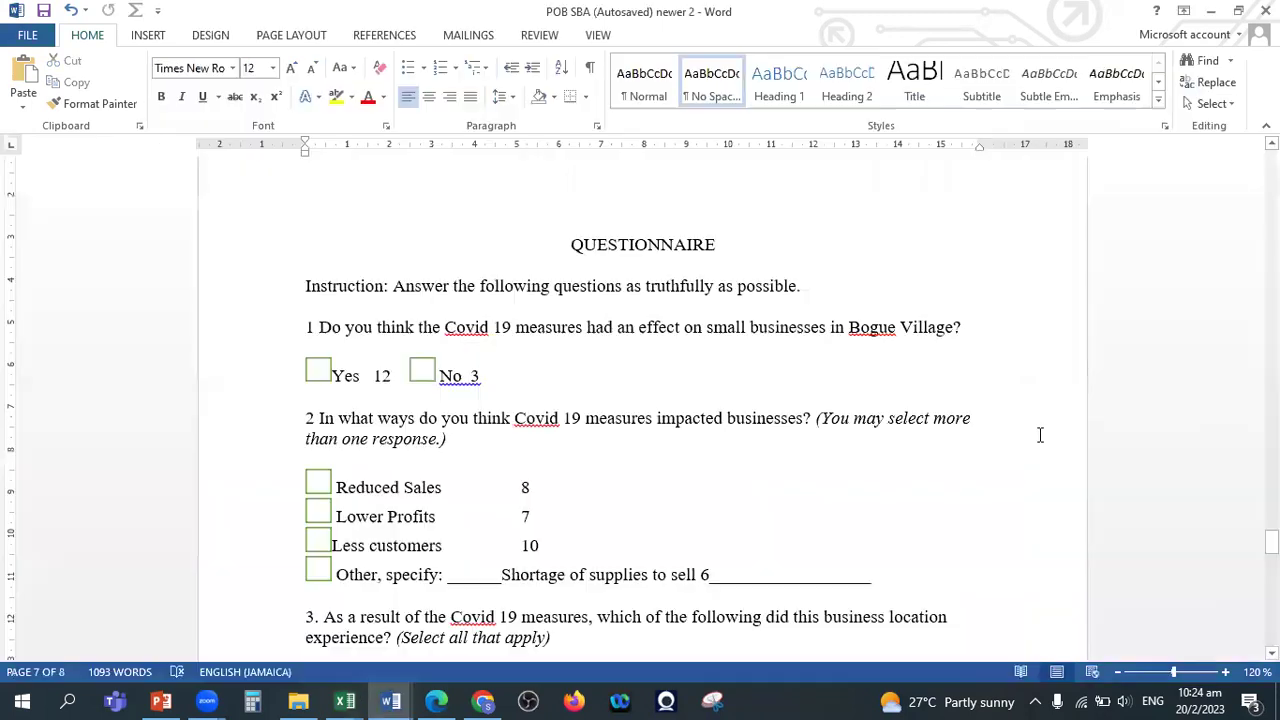
scroll(681, 384, "down", 10)
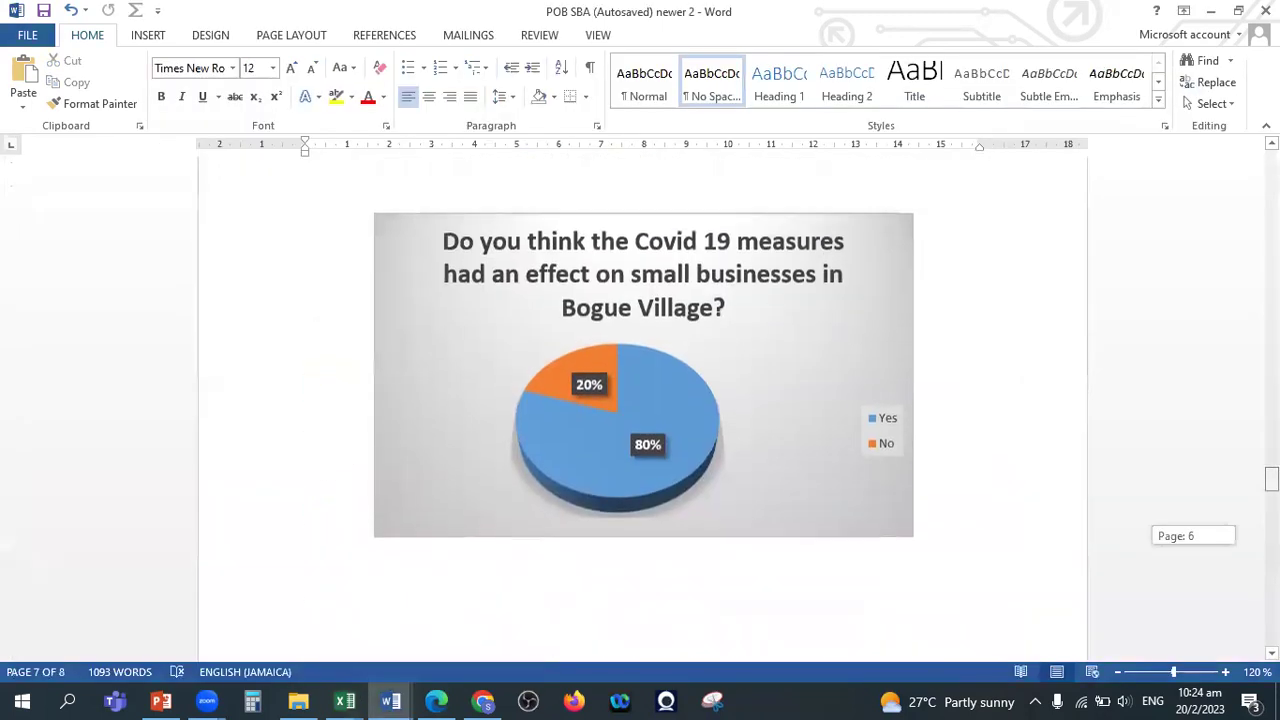
key("ctrl+v")
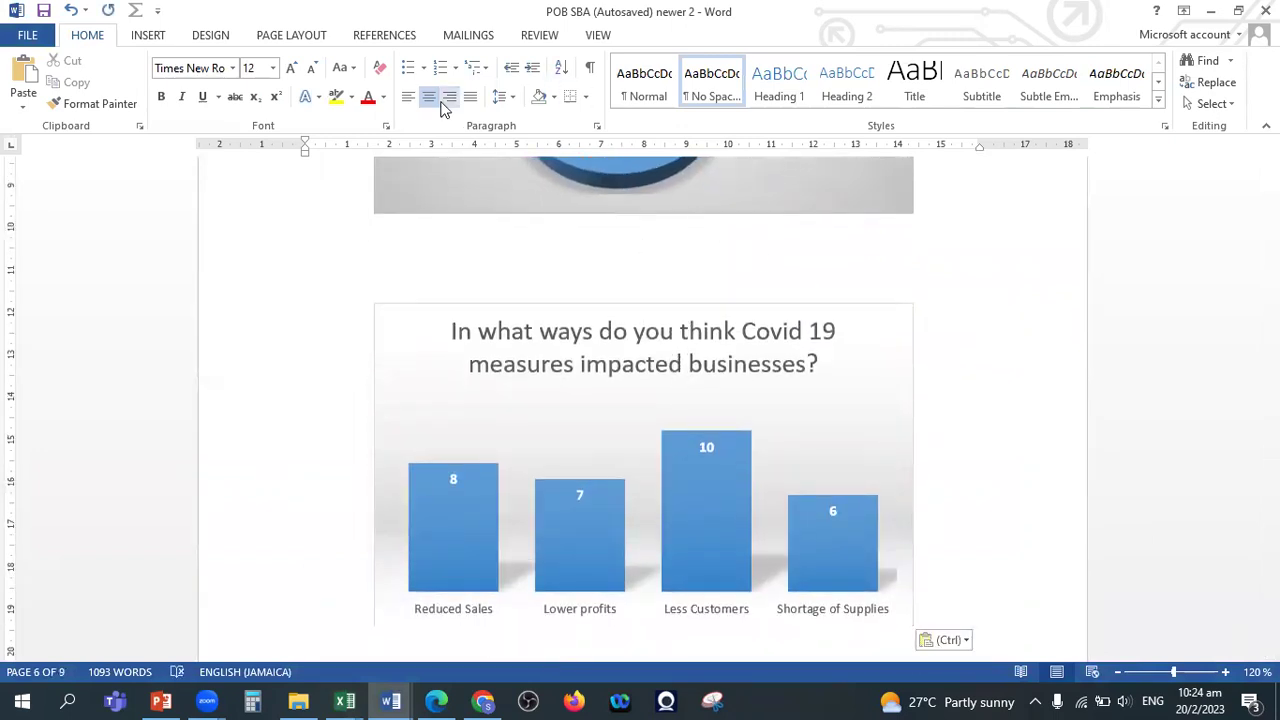
left_click(408, 100)
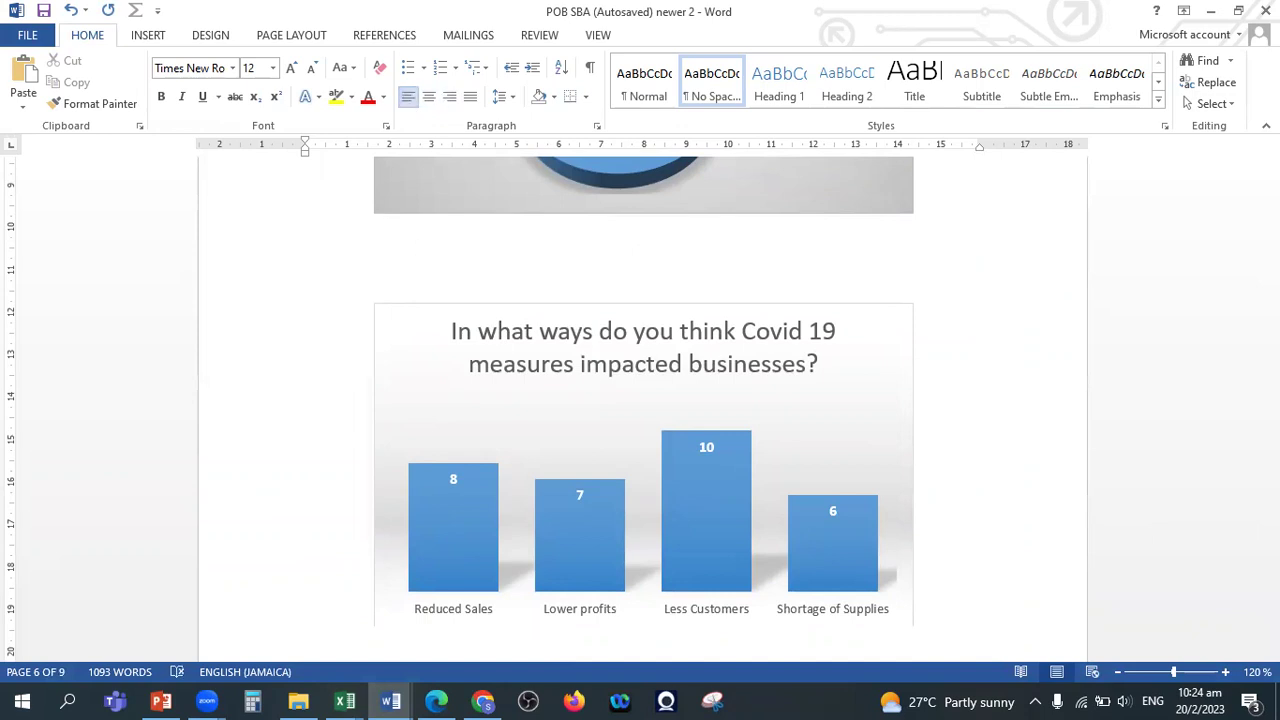
Type 'Figure 1. Pie chart showing responses to question 1.' plus the explain-using-credible-sources note.
type("Figu")
type(">")
key("BackSpace")
type(". Pie chart sho")
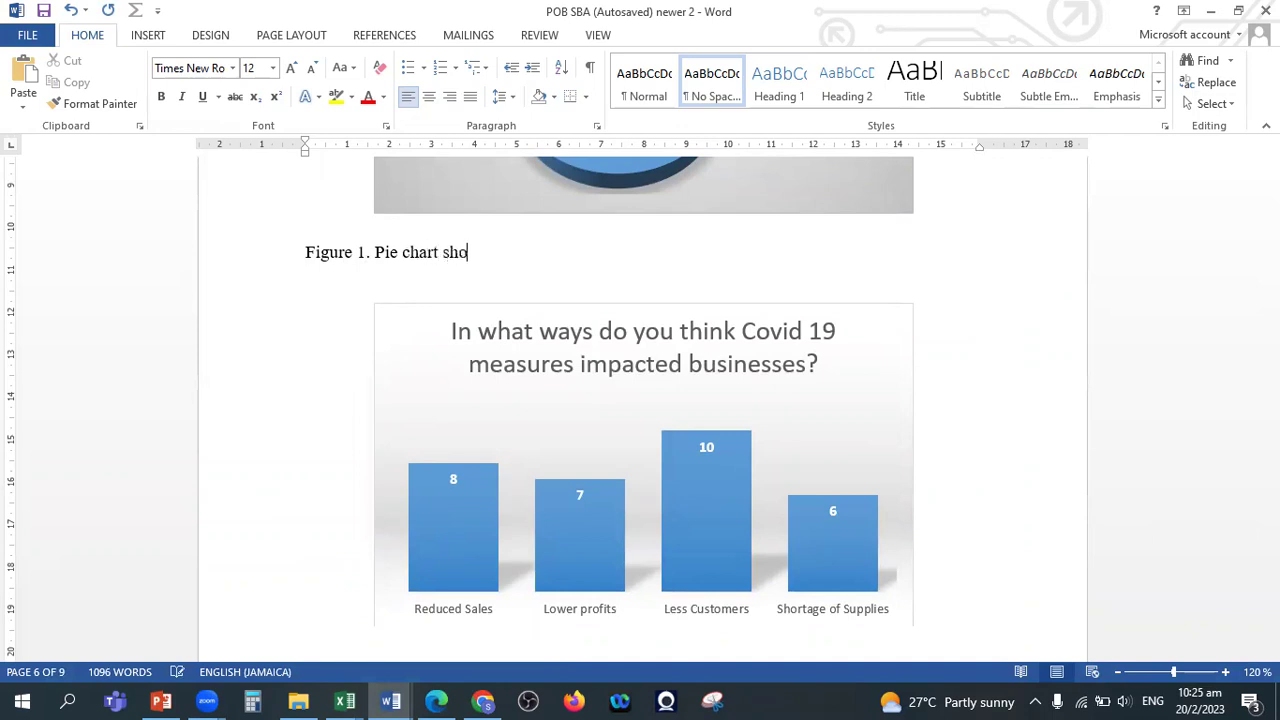
type("wing response")
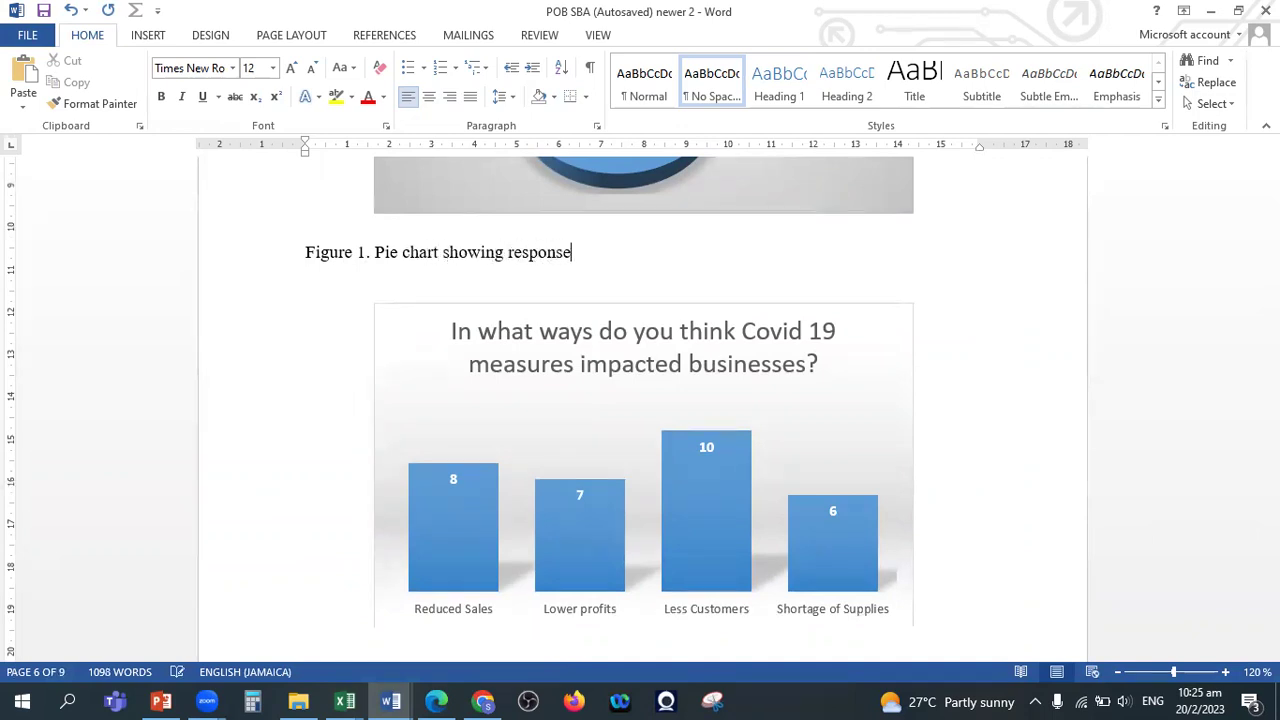
type("s to question 1.")
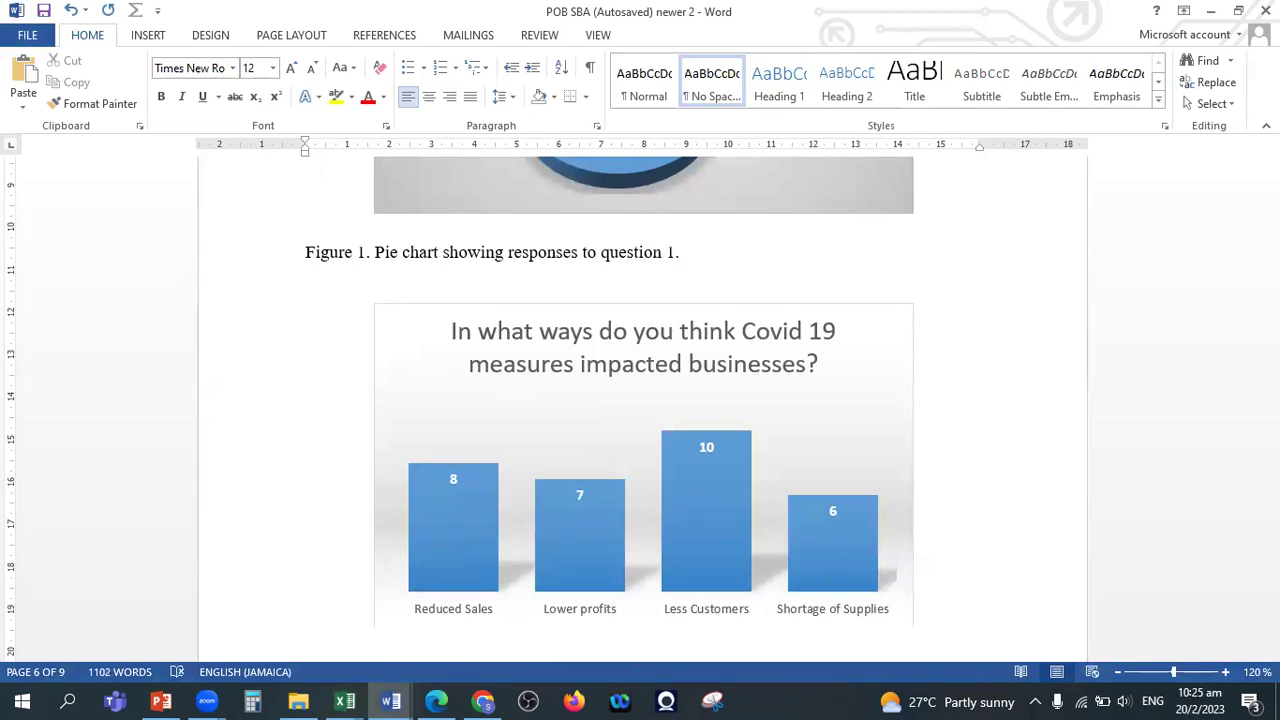
type(" Explain the diagram")
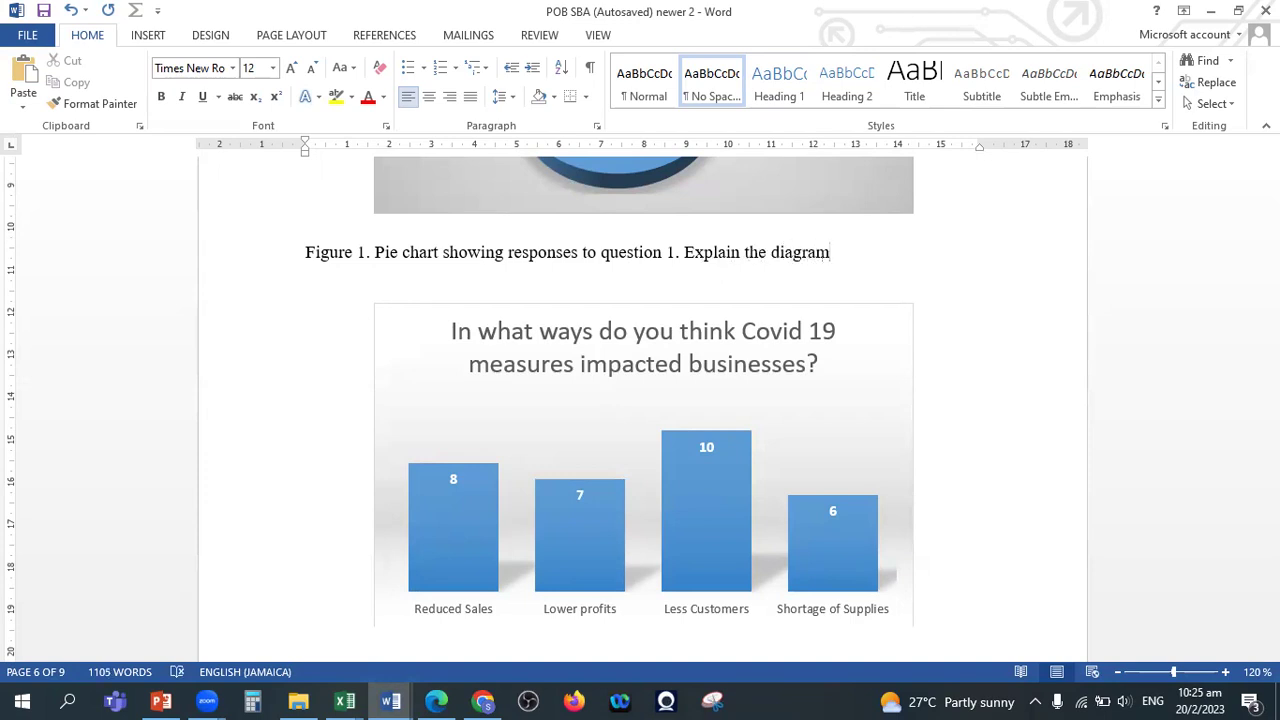
type(", give possible reason")
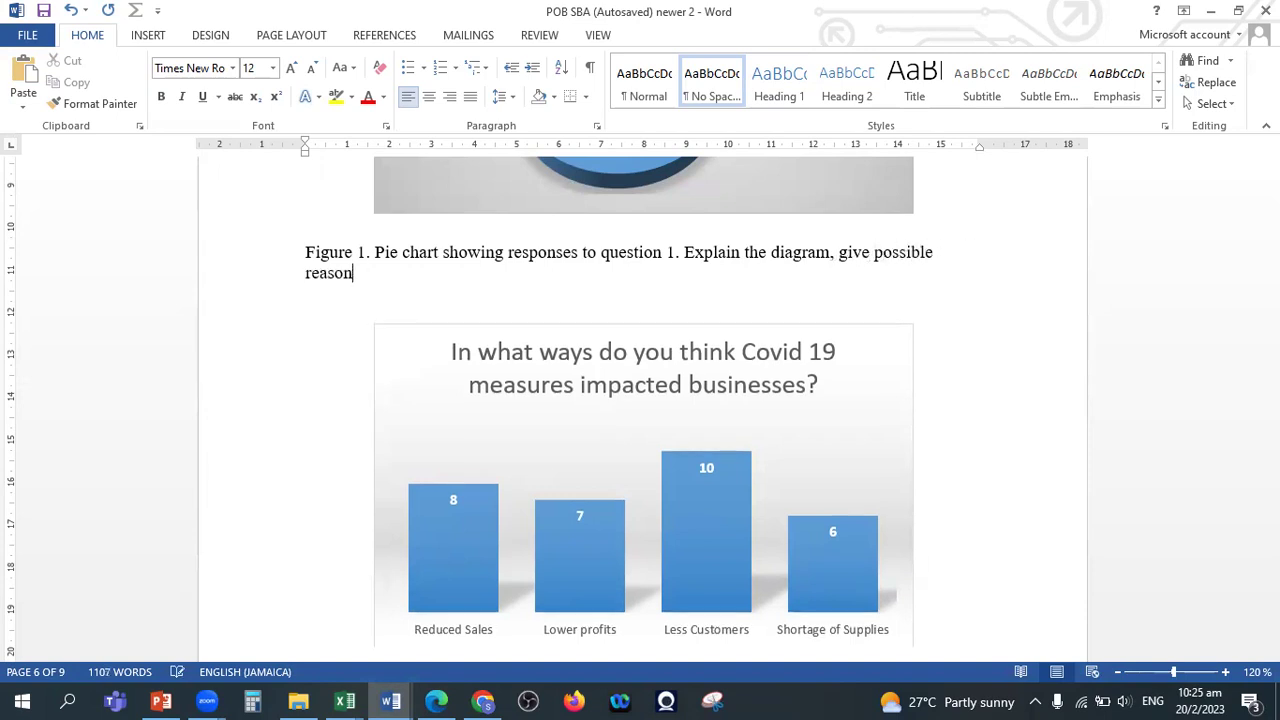
type("s tased on informat")
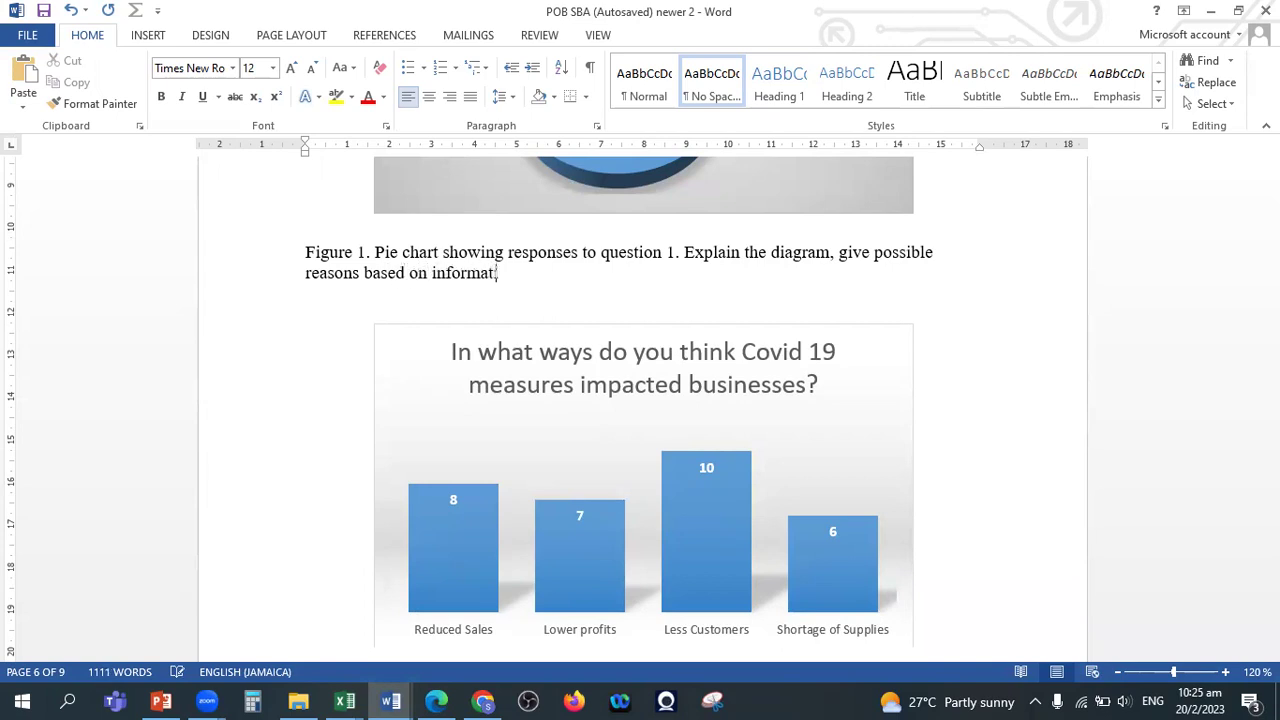
type("ion from Text book")
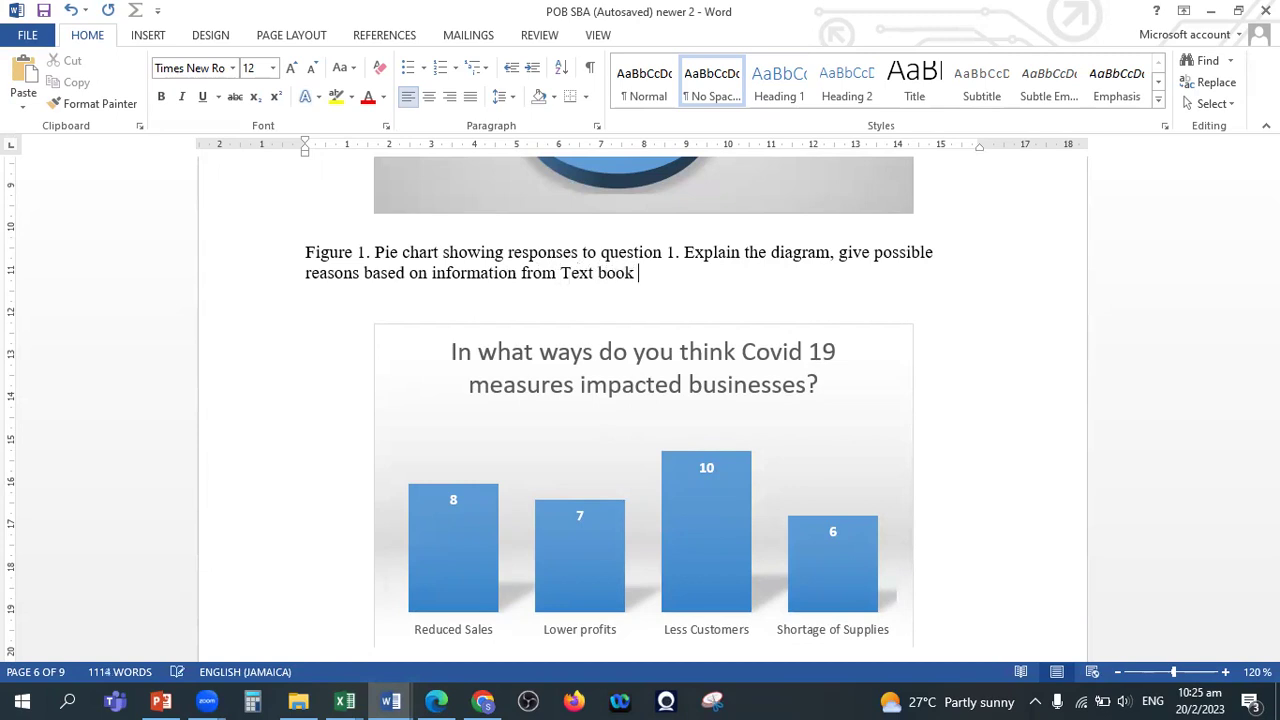
type(" or crediv")
key("BackSpace")
type("ble sources.")
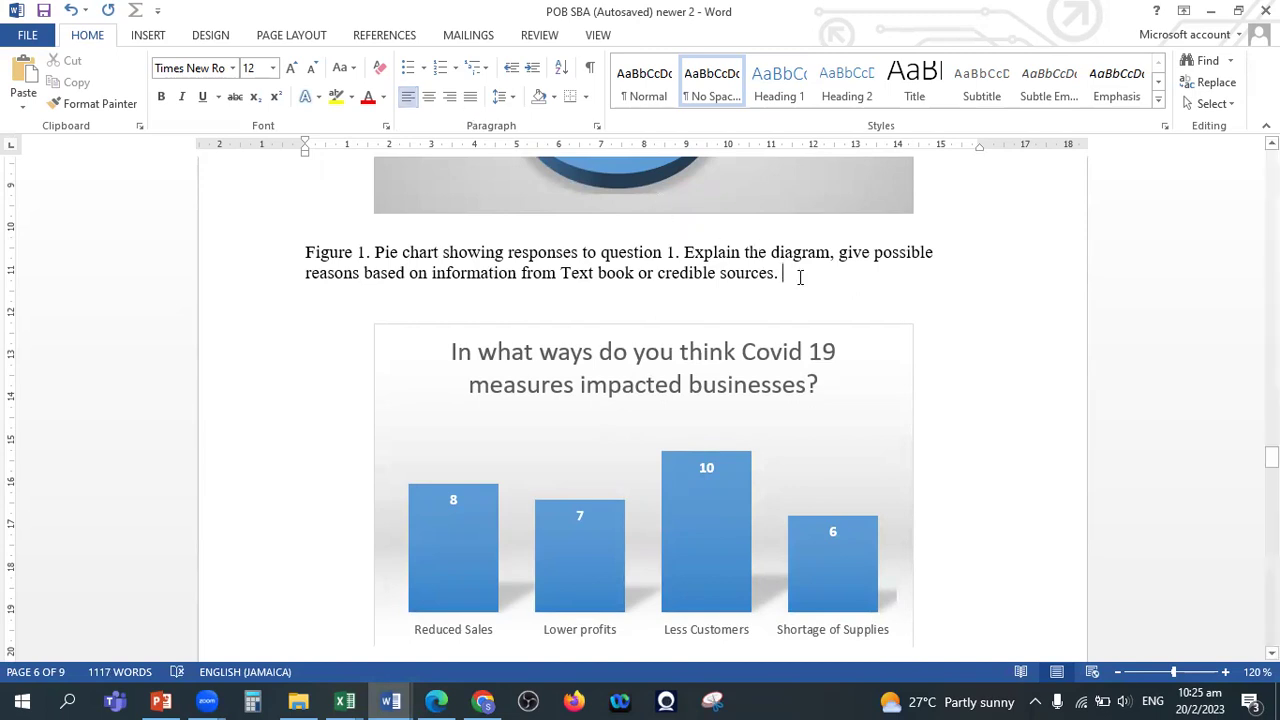
Highlight the caption's 'Explain … sources.' sentence in yellow.
left_click_drag(769, 277, 688, 262)
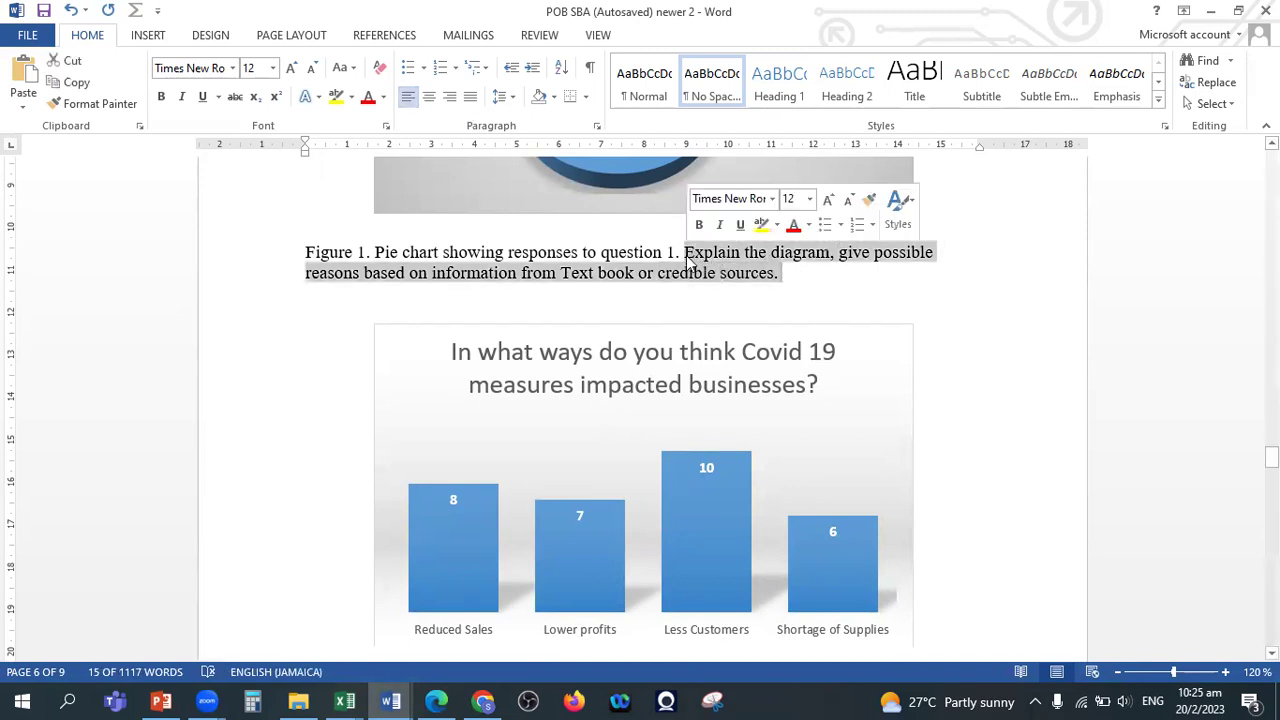
left_click(761, 224)
left_click(808, 275)
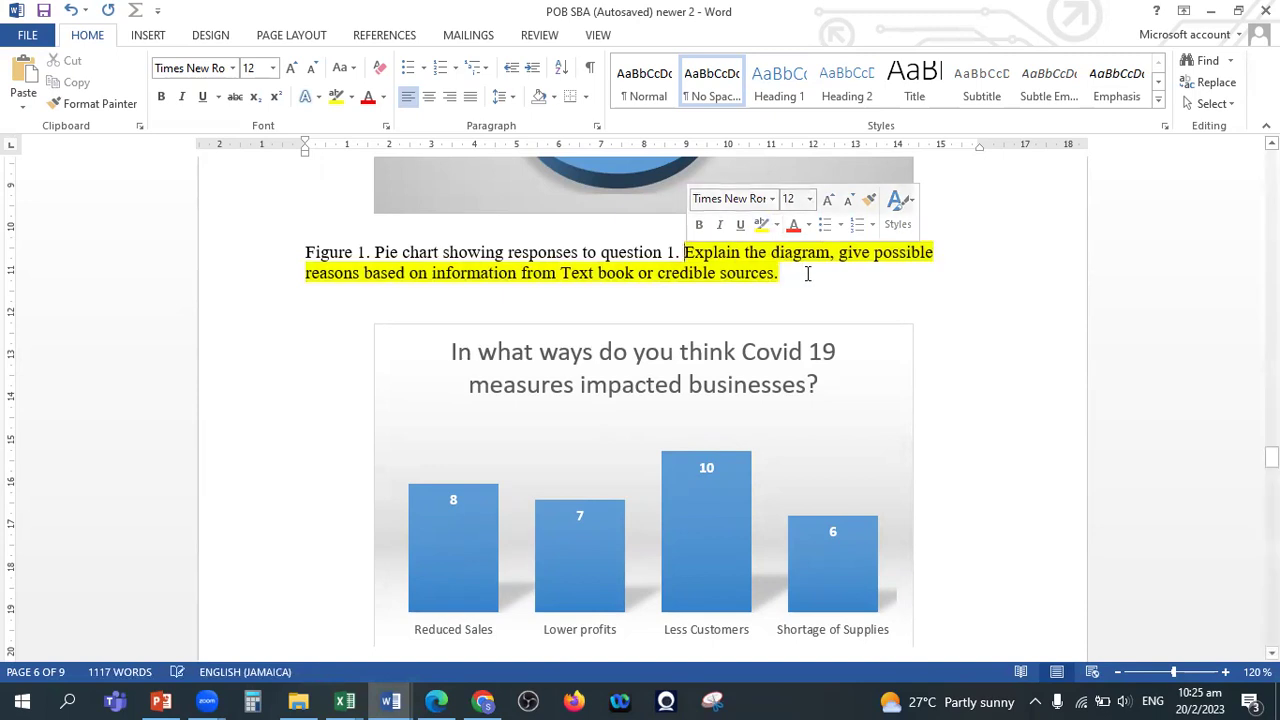